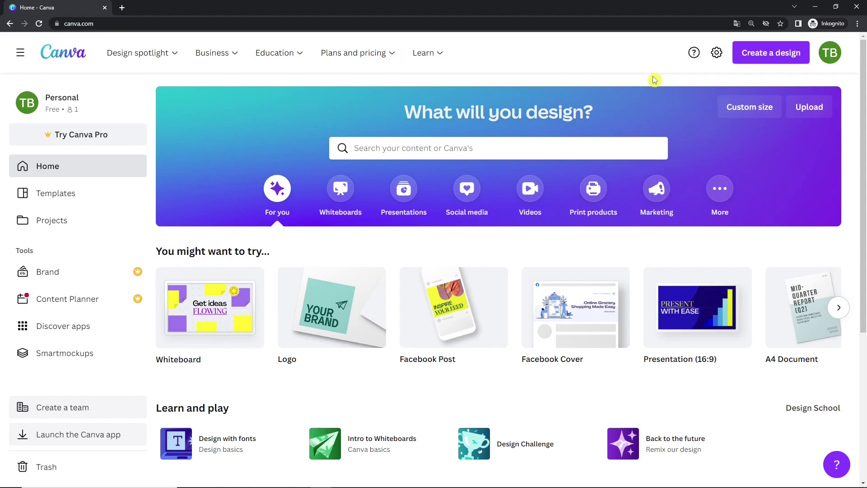
Search for "logo" templates and create a blank Logo design.
left_click(614, 144)
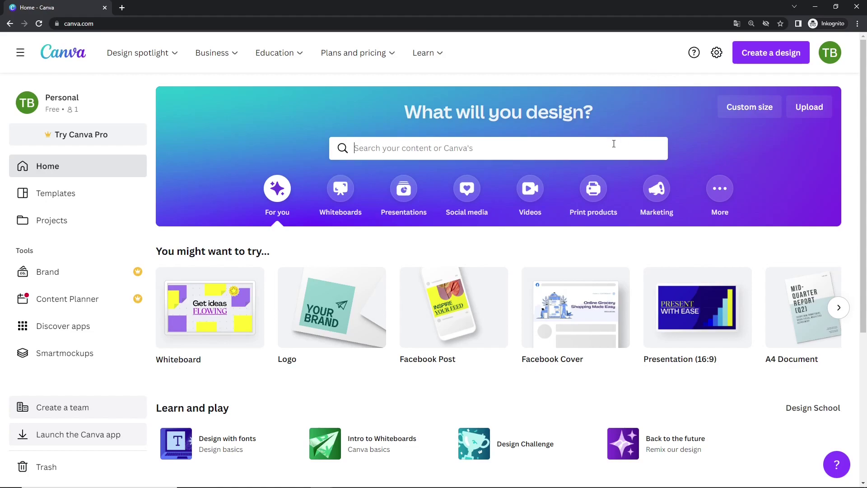
type("logo")
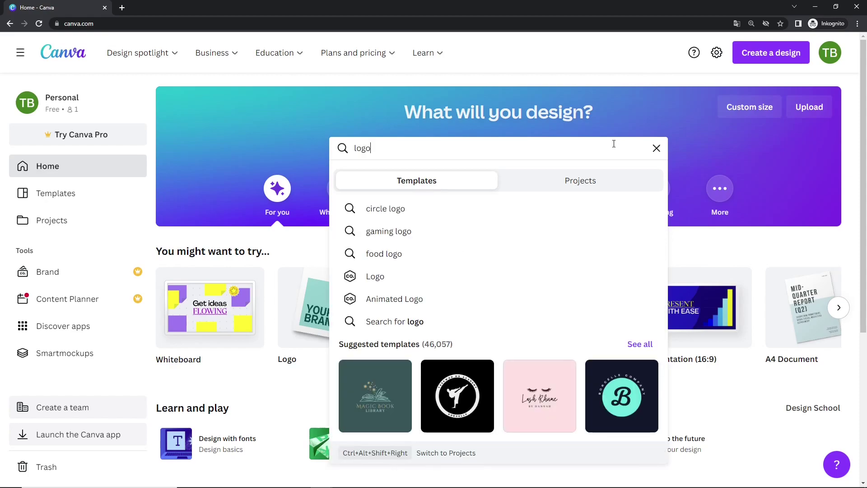
left_click(377, 276)
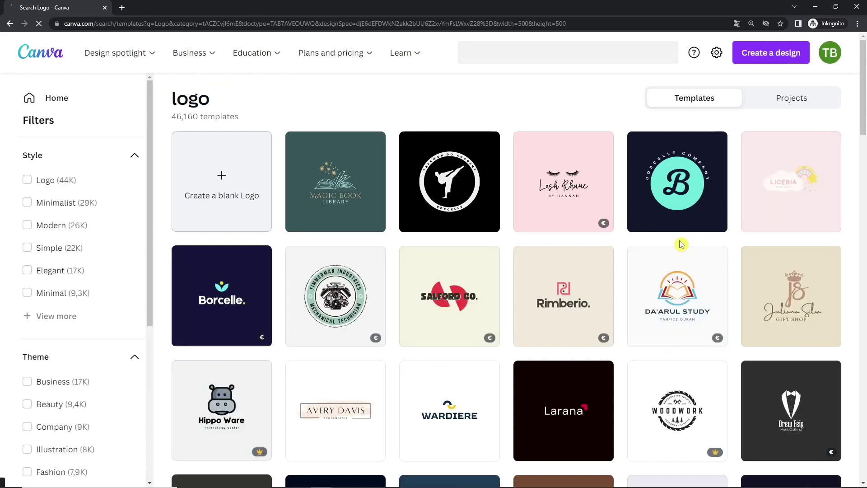
left_click(221, 185)
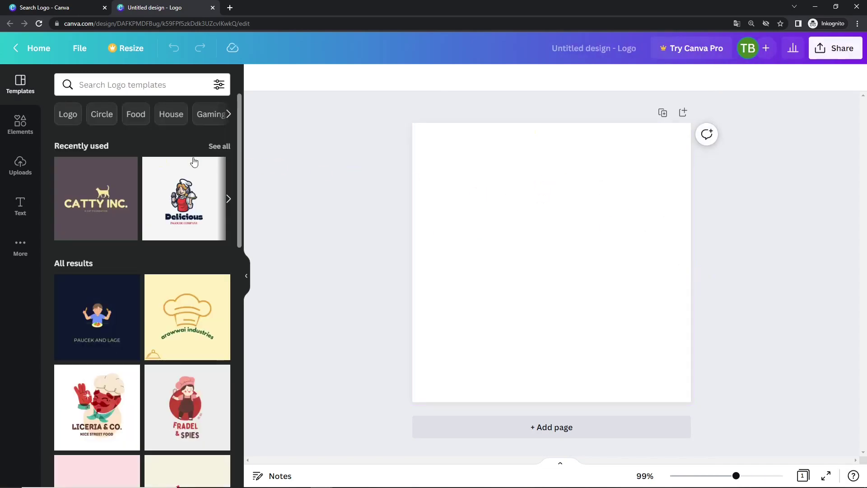
Examine the logo templates and the element categories, from lines and shapes through graphics, photos, charts and frames to collections.
left_click(31, 129)
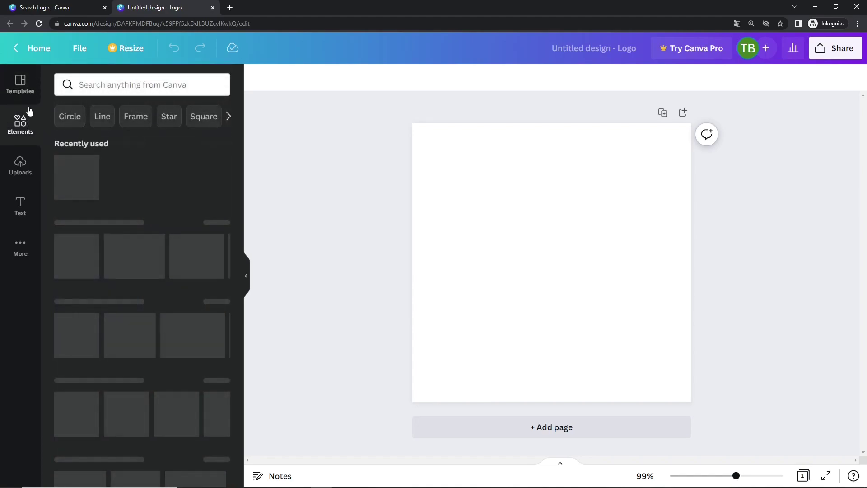
left_click(23, 82)
scroll(153, 226, "down", 13)
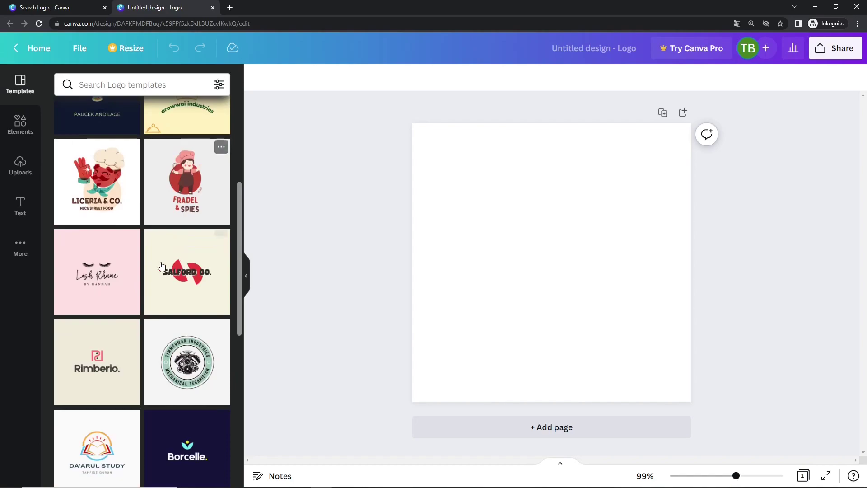
scroll(154, 260, "down", 5)
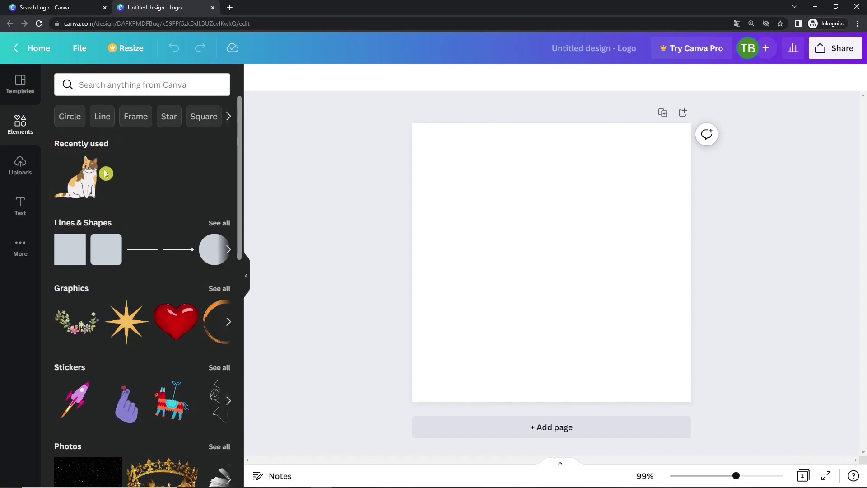
scroll(104, 169, "down", 2)
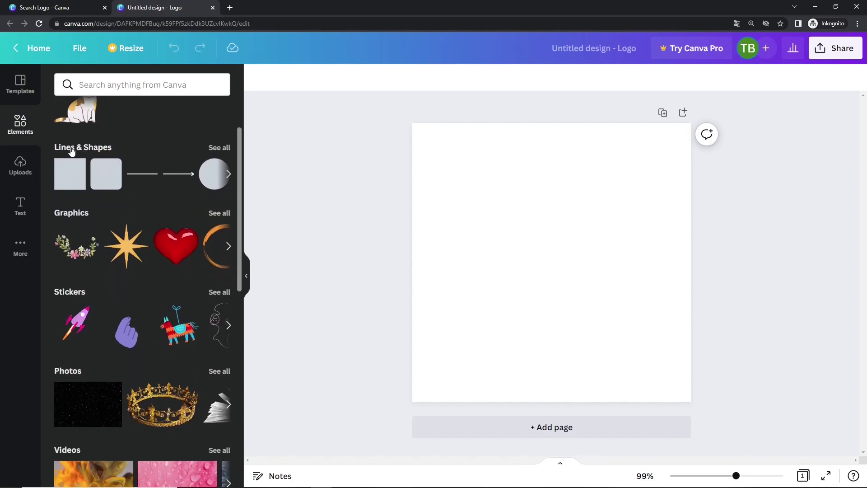
left_click(100, 220)
left_click(92, 213)
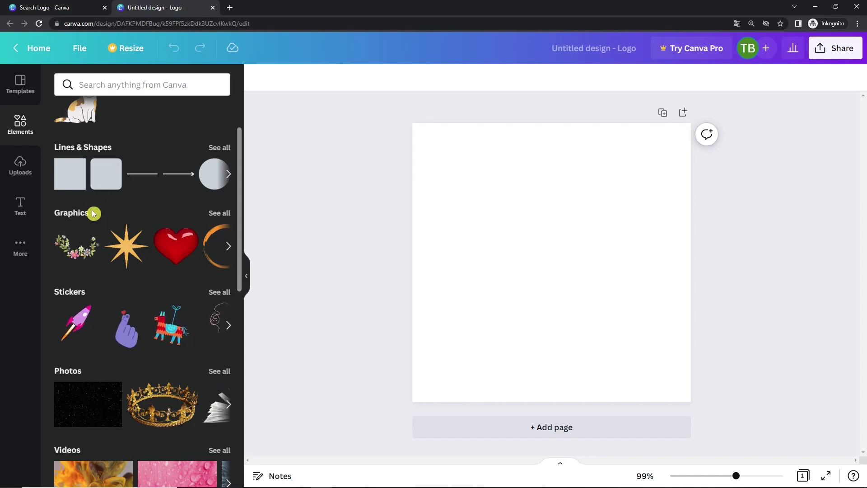
scroll(91, 213, "down", 3)
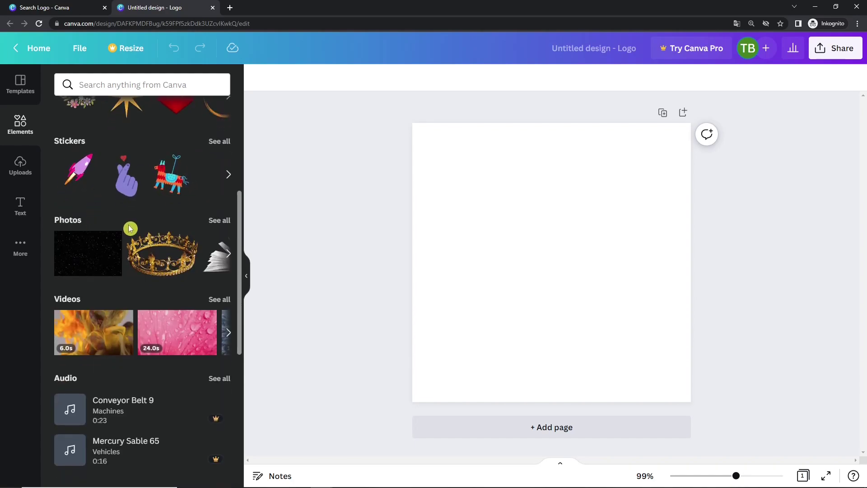
scroll(128, 224, "down", 3)
mouse_move(126, 179)
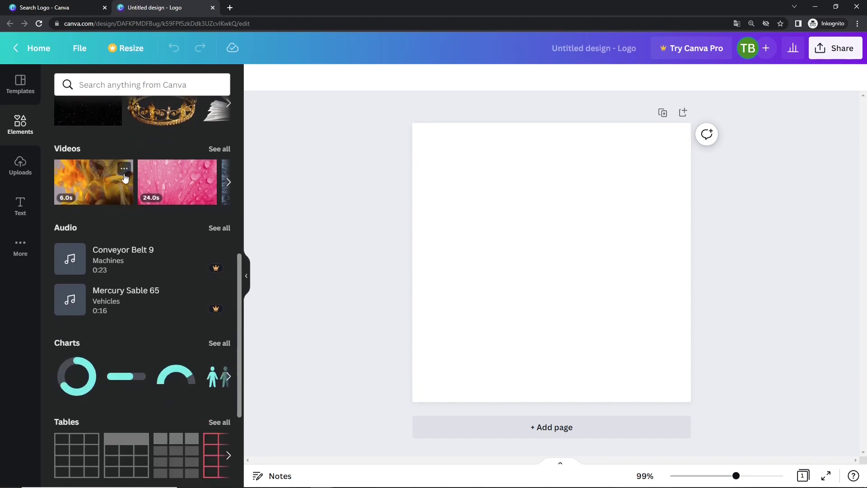
scroll(128, 231, "down", 3)
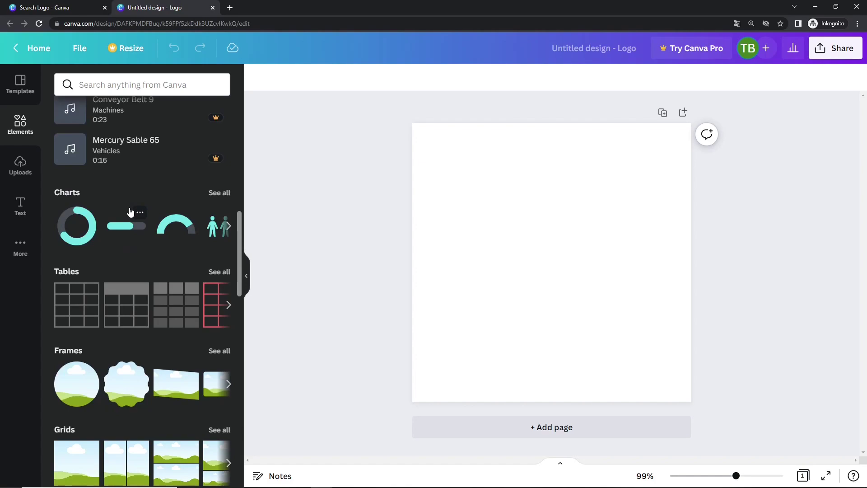
scroll(130, 211, "down", 2)
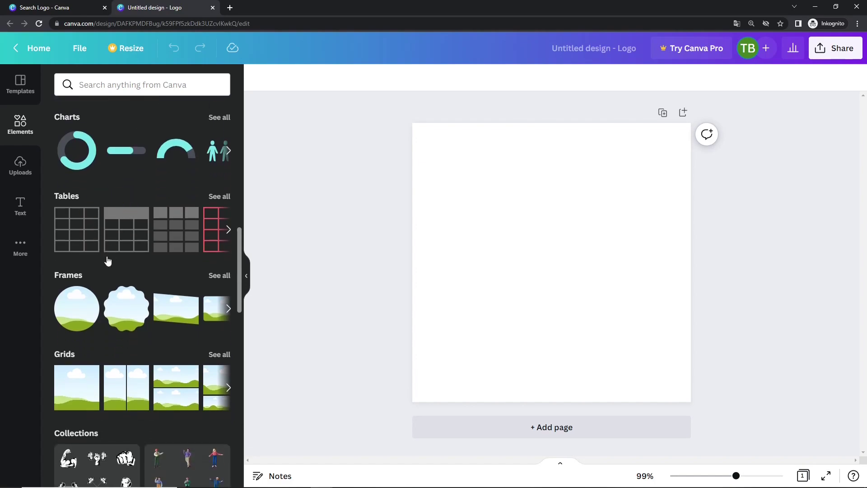
scroll(102, 261, "down", 8)
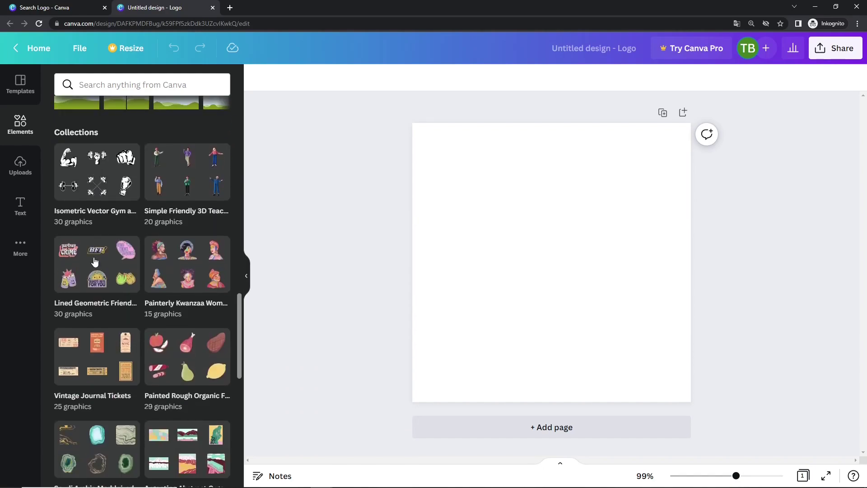
scroll(95, 261, "down", 8)
scroll(95, 261, "up", 18)
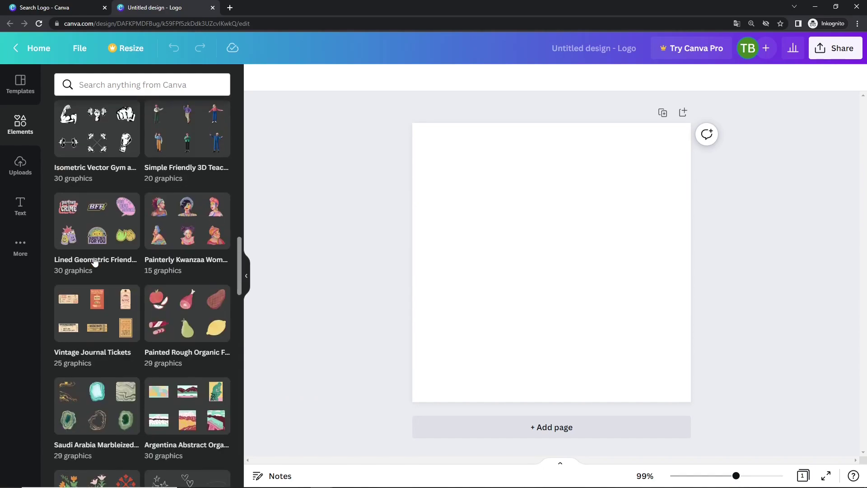
scroll(94, 261, "up", 10)
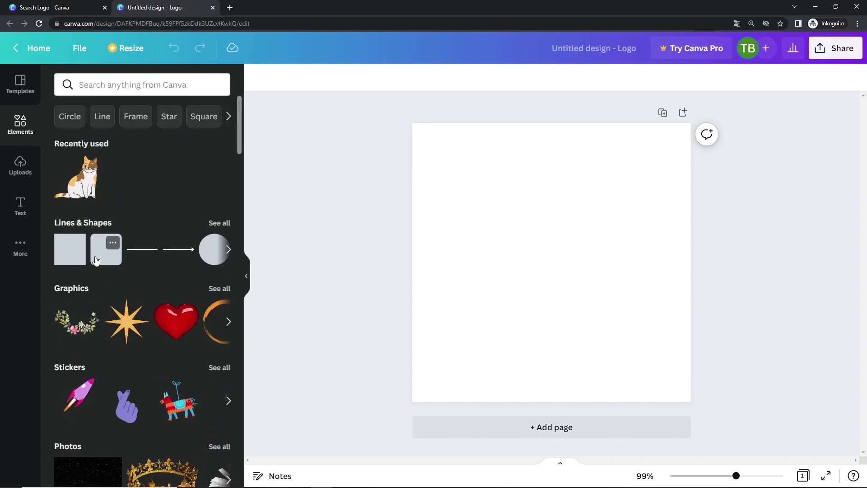
left_click(126, 223)
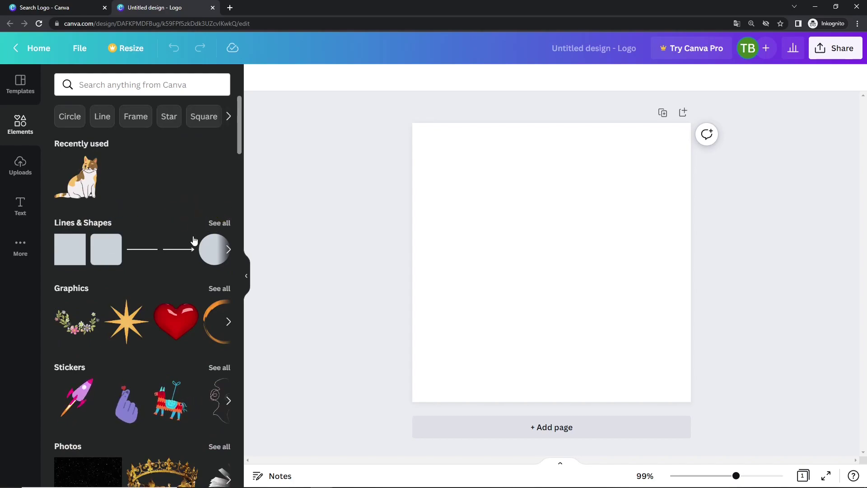
Add a plain square from the full Lines & Shapes collection, enlarge it slightly and label it "Test".
left_click(218, 223)
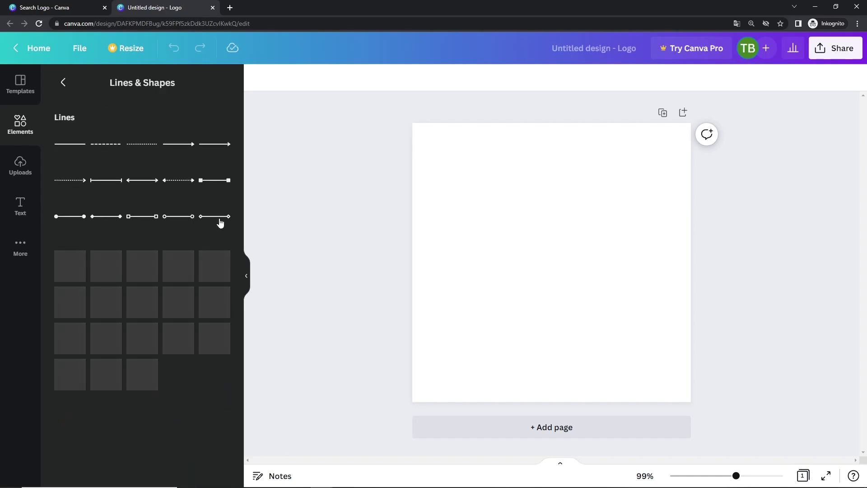
scroll(192, 219, "down", 2)
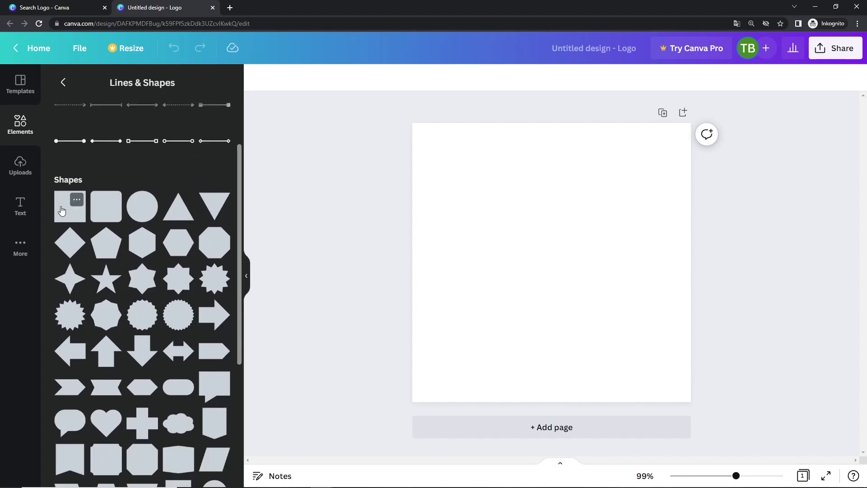
left_click(68, 219)
left_click(542, 297)
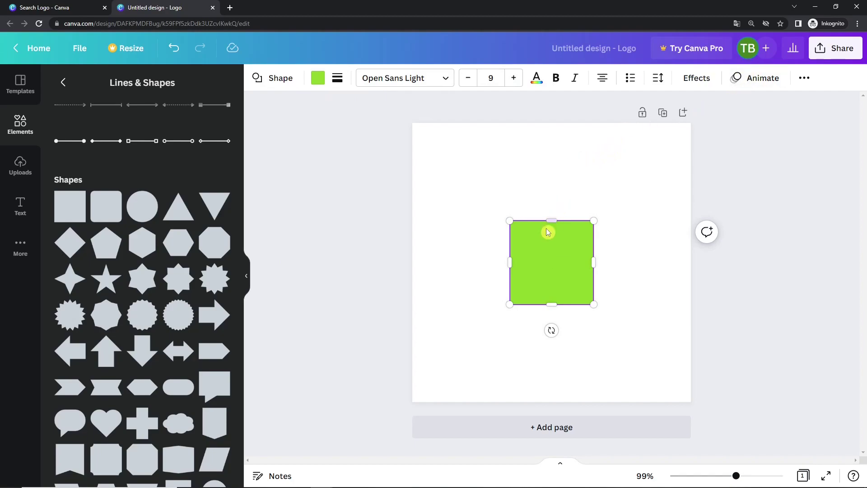
mouse_move(595, 308)
left_mouse_down()
mouse_move(699, 373)
mouse_move(591, 307)
mouse_move(601, 309)
left_mouse_up()
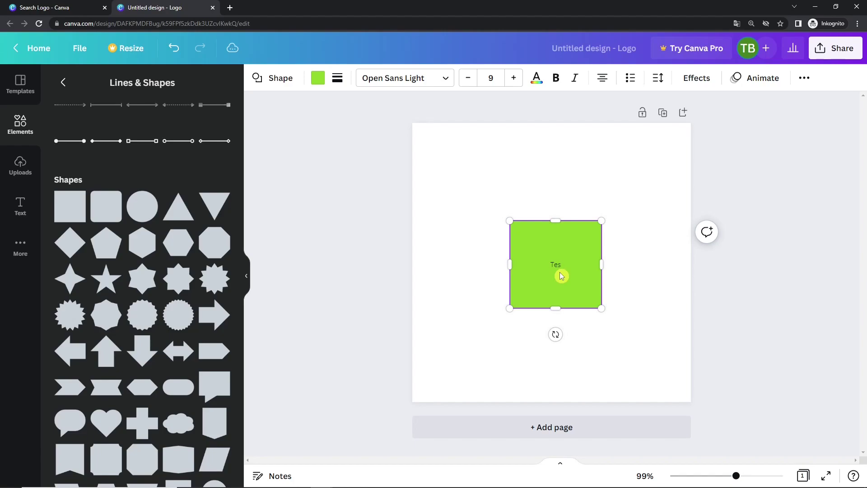
left_click(560, 273)
Resize the labelled green square by its corners and edges, ending in a tall rectangle.
left_click_drag(603, 221, 631, 199)
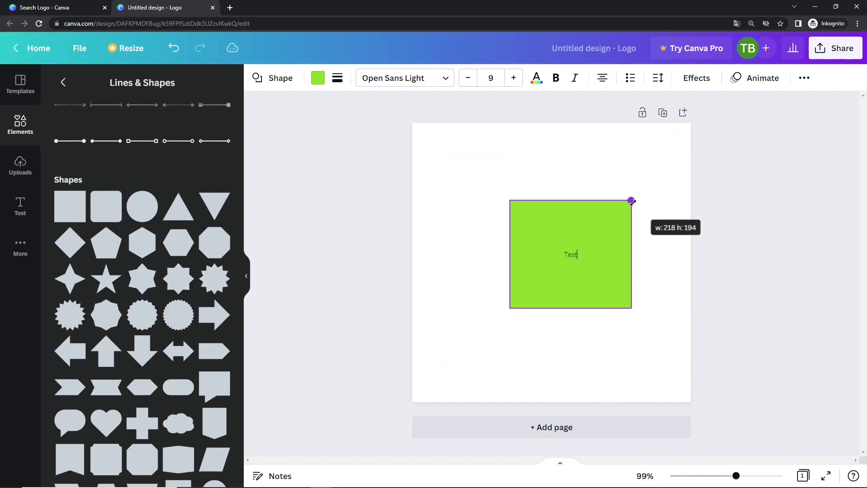
mouse_move(513, 307)
left_mouse_down()
mouse_move(441, 337)
mouse_move(505, 296)
left_mouse_up()
mouse_move(568, 322)
left_mouse_down()
mouse_move(530, 300)
mouse_move(565, 317)
mouse_move(567, 309)
mouse_move(568, 328)
left_mouse_up()
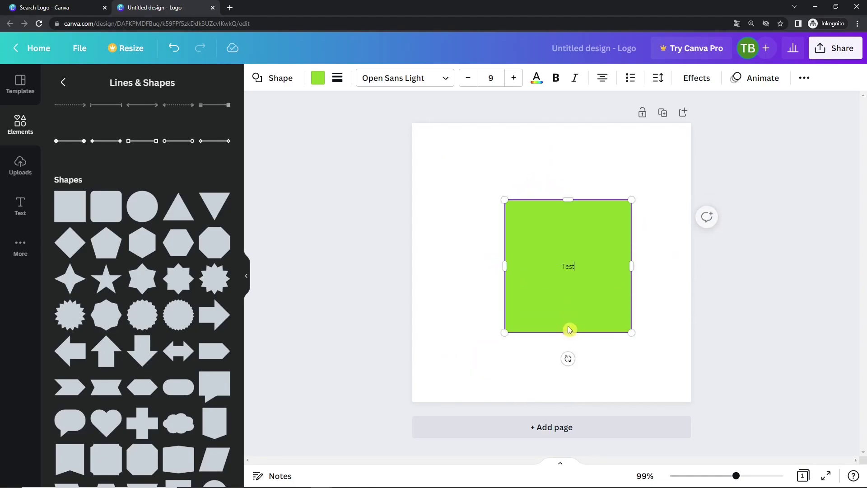
left_click_drag(569, 199, 568, 226)
left_click_drag(628, 284, 607, 279)
left_click_drag(555, 332, 556, 311)
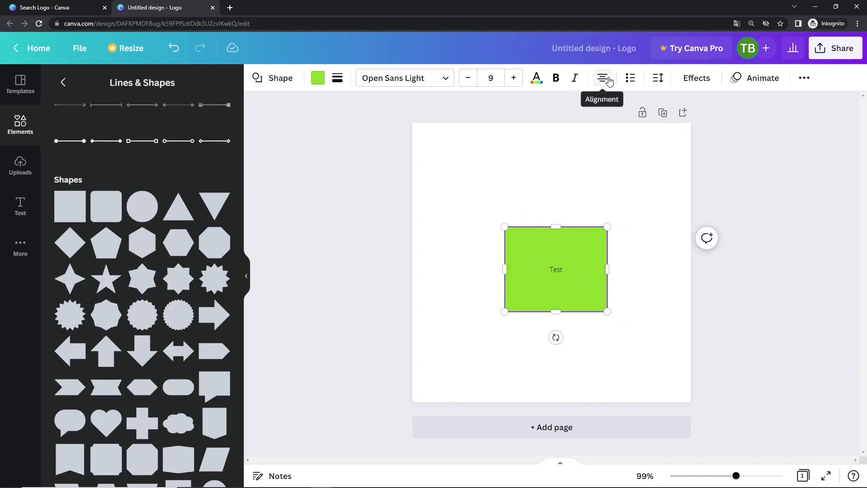
left_click_drag(607, 226, 626, 161)
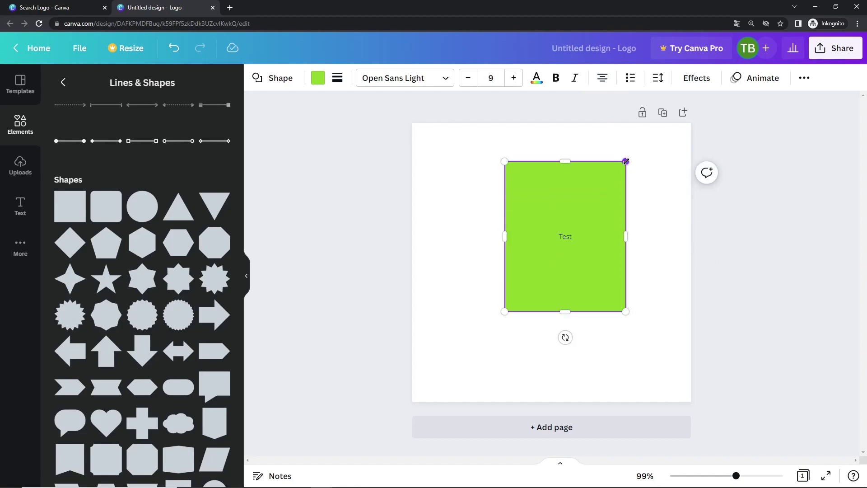
Delete the green rectangle labelled "Test" from the canvas.
left_click(475, 233)
left_click(526, 212)
key("Delete")
Add a rounded square, enlarge it toward the page's upper-left corner and shift it slightly to the right.
left_click(115, 216)
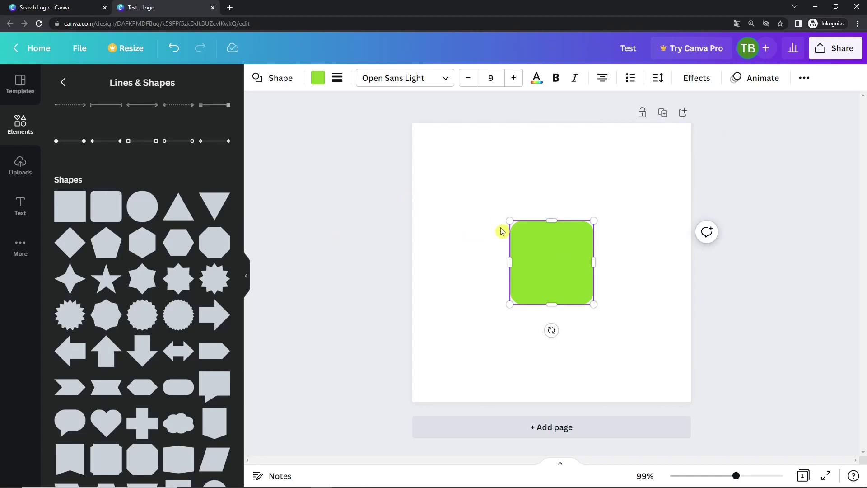
left_click_drag(502, 215, 420, 149)
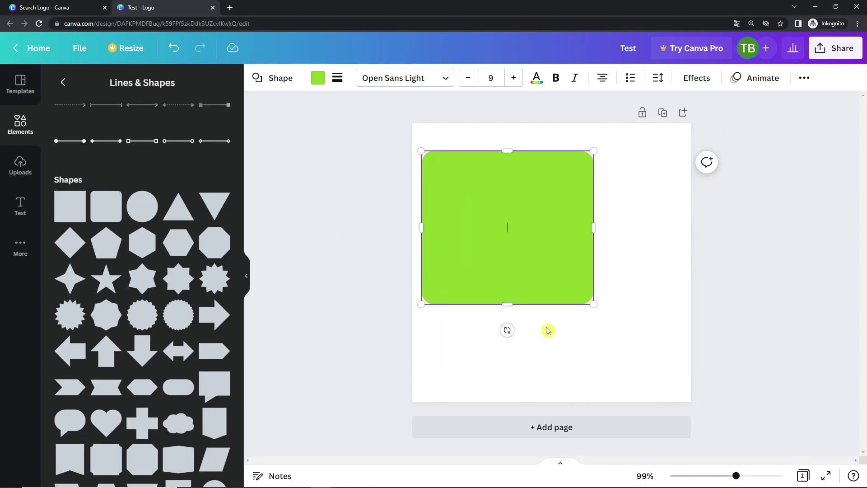
left_click_drag(533, 251, 542, 252)
left_click(623, 238)
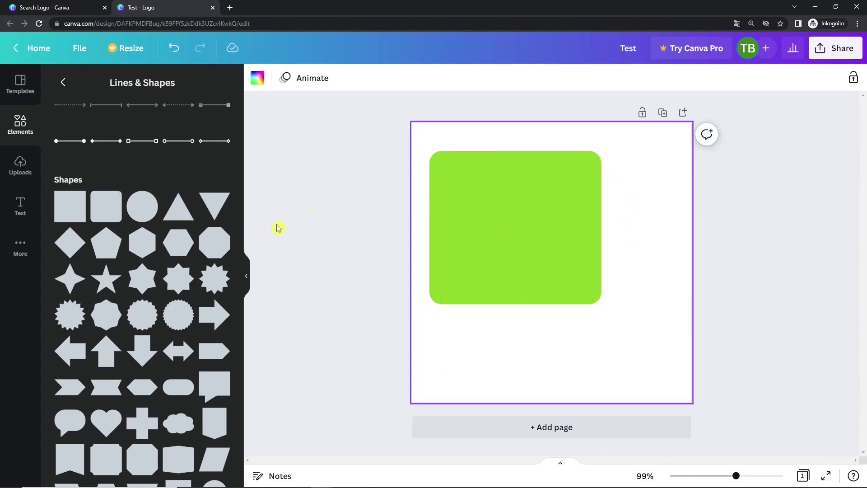
Add a circle beside the rounded square's right edge and an upright triangle in the page's lower-right corner.
left_click(141, 215)
left_click_drag(548, 275, 641, 240)
left_click(178, 206)
left_click_drag(544, 258, 646, 330)
Add a five-pointed star and a downward arrow, placing the arrow at the lower left and the star beside the triangle.
left_click(106, 279)
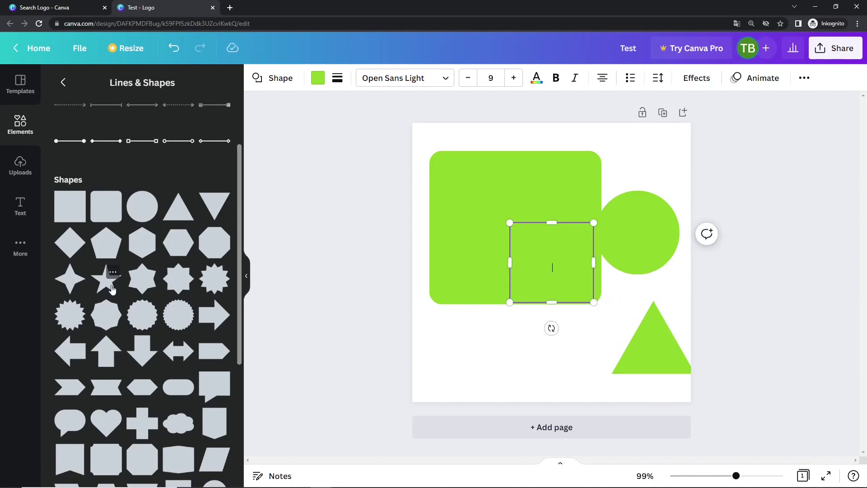
scroll(183, 308, "down", 3)
left_click(140, 199)
left_click_drag(555, 275, 487, 345)
left_click_drag(551, 269, 573, 331)
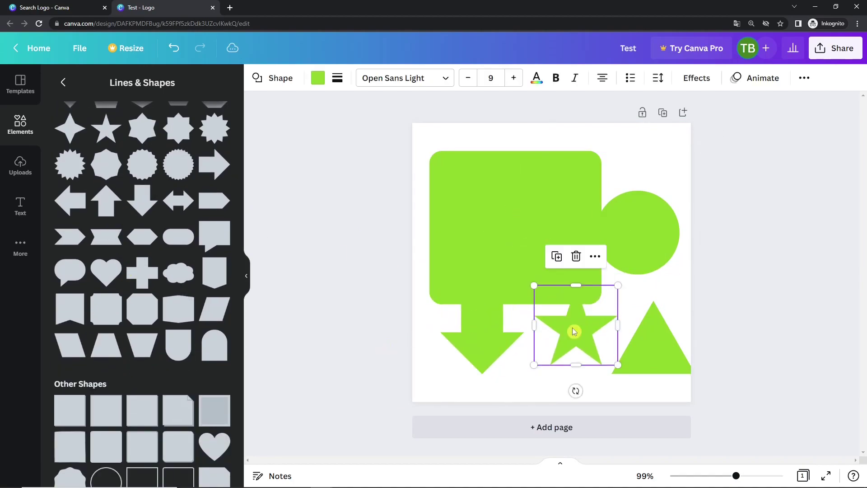
Change the star's fill colour to black.
left_click(318, 79)
left_click(127, 137)
left_click(338, 257)
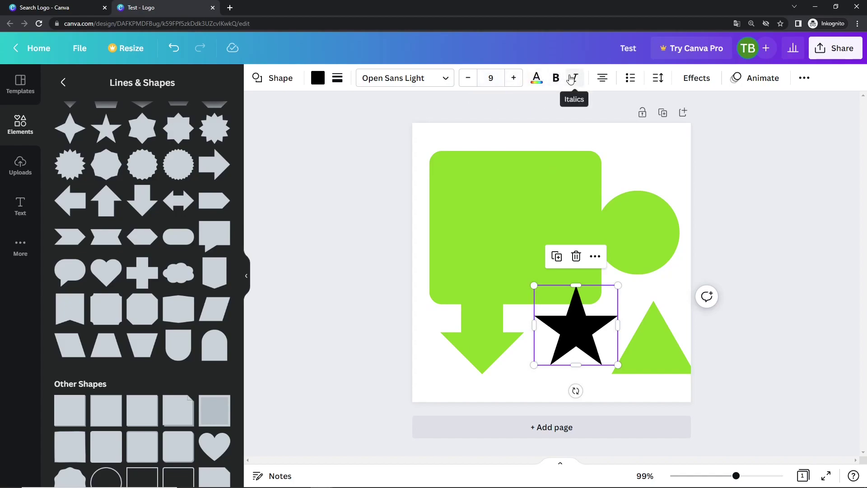
Select all the shapes on the page and delete them.
left_click_drag(357, 154, 716, 364)
key("Delete")
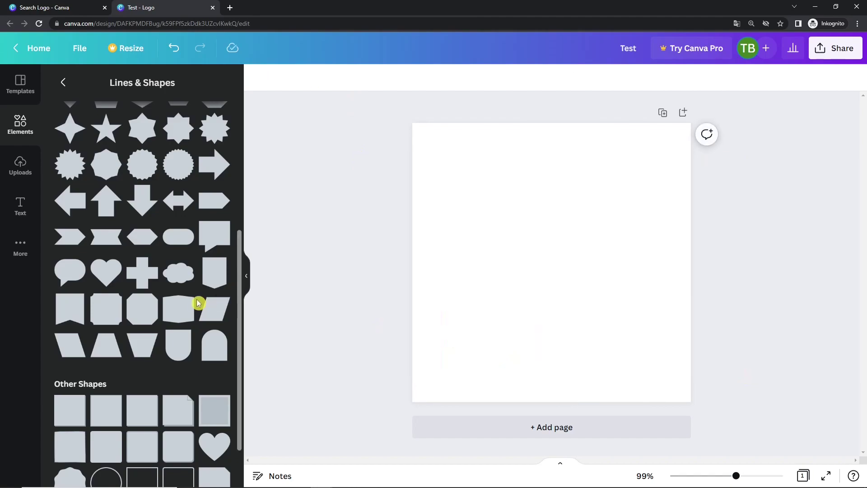
Add the drop-shadow square from the Other Shapes and recolour its face light blue and its shadow violet-blue.
scroll(200, 302, "down", 2)
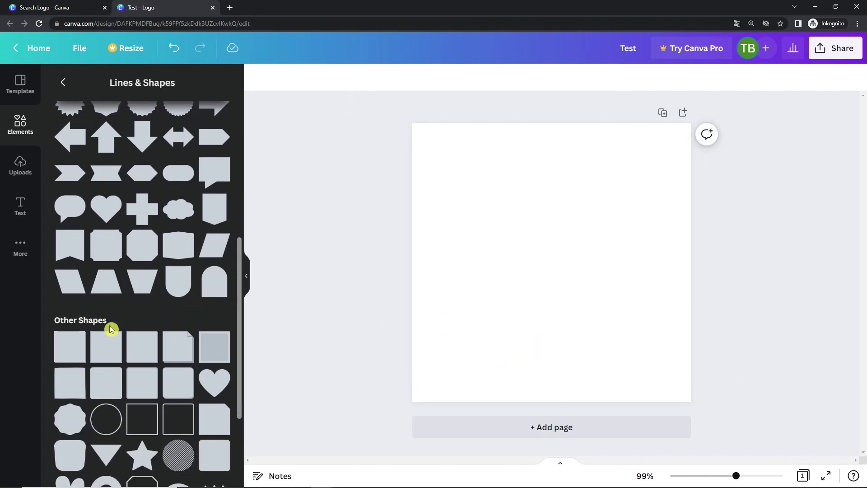
left_click(71, 349)
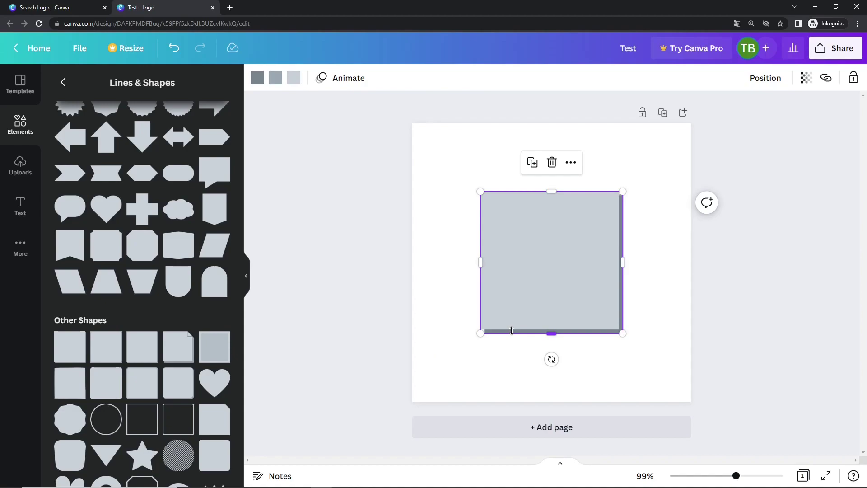
left_click(294, 78)
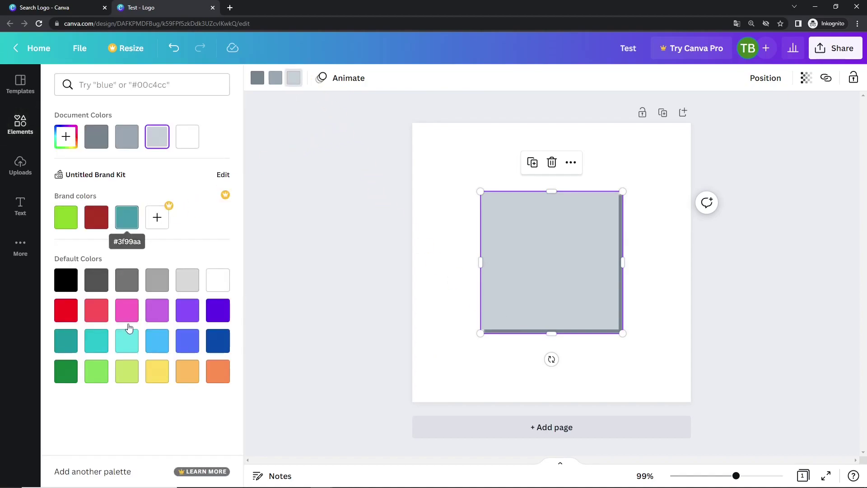
left_click(160, 347)
left_click(272, 81)
left_click(185, 341)
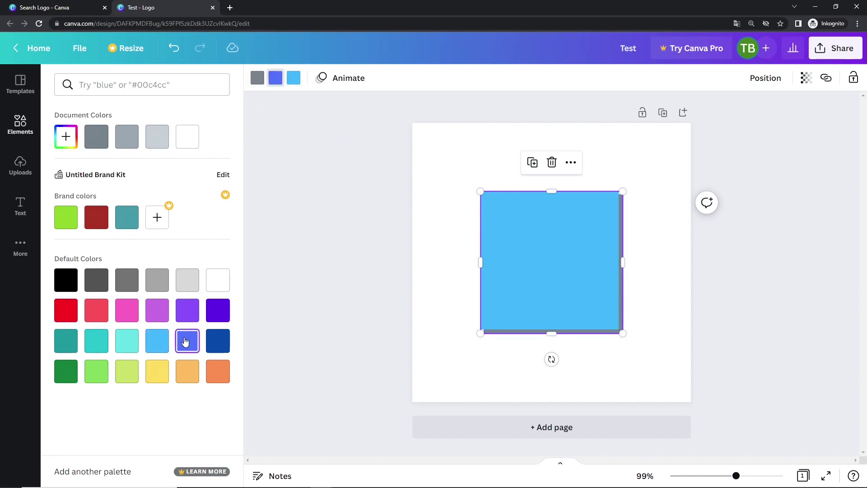
left_click(324, 275)
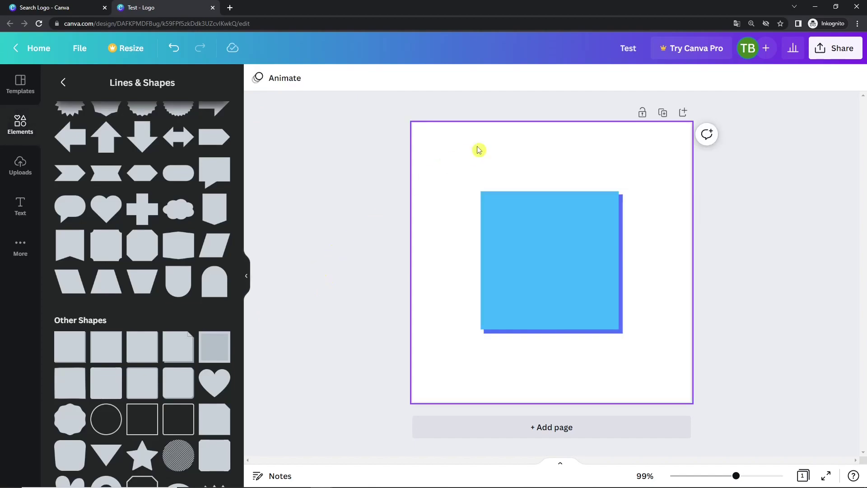
Delete the blue square and add the framed square from the Other Shapes.
left_click(517, 271)
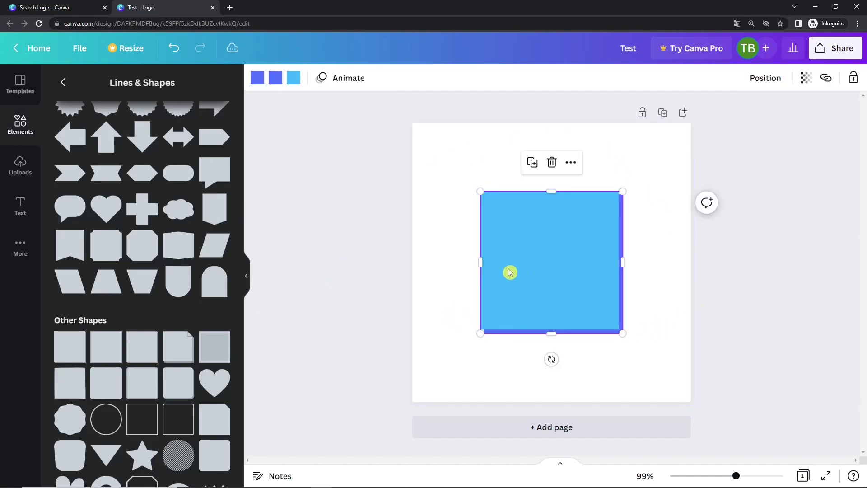
key("Delete")
left_click(222, 358)
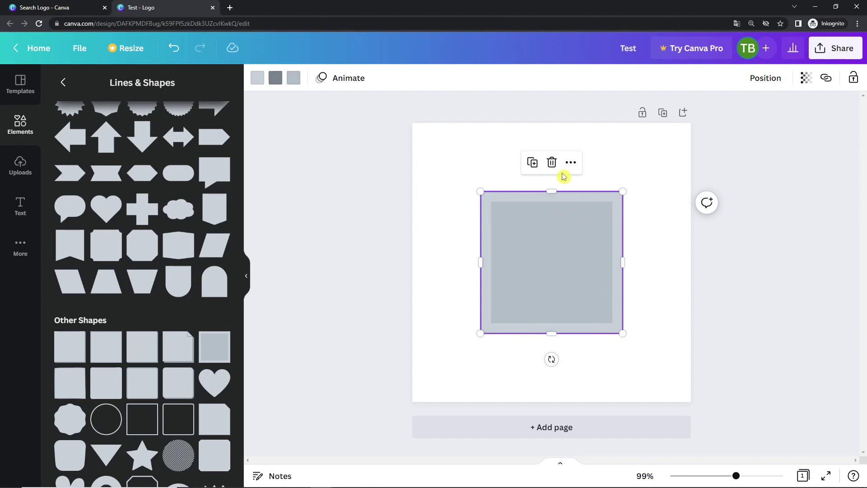
Duplicate the framed square, delete the copy and reselect the original.
left_click(532, 162)
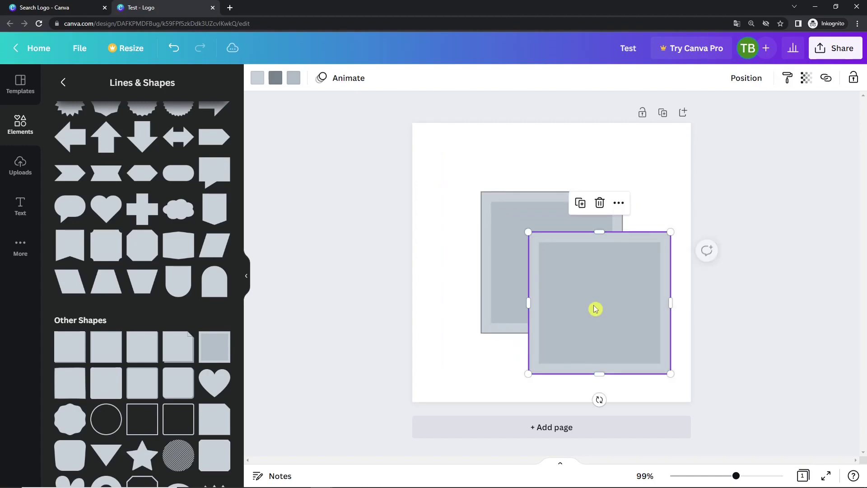
left_click(600, 202)
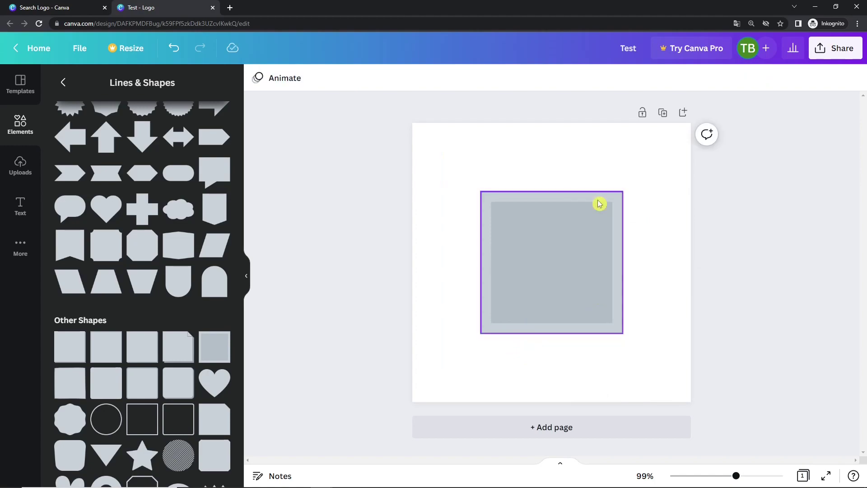
left_click(599, 203)
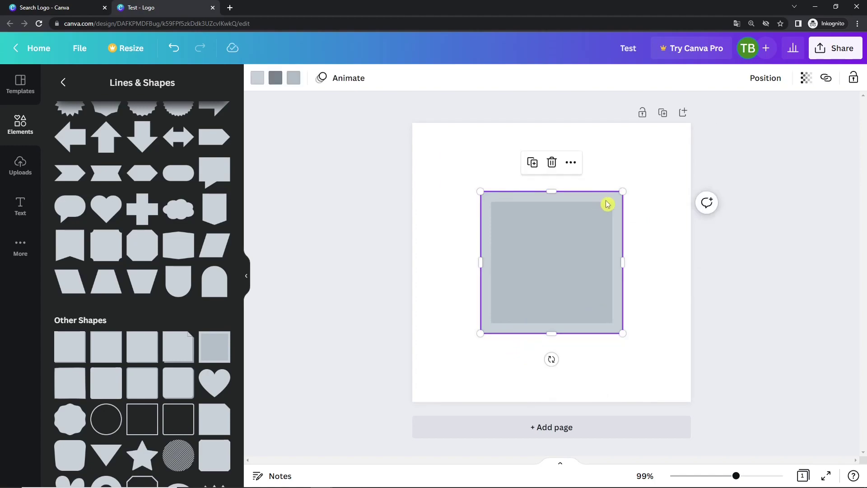
Check the extra options available for the framed square and delete it from the page.
left_click(567, 167)
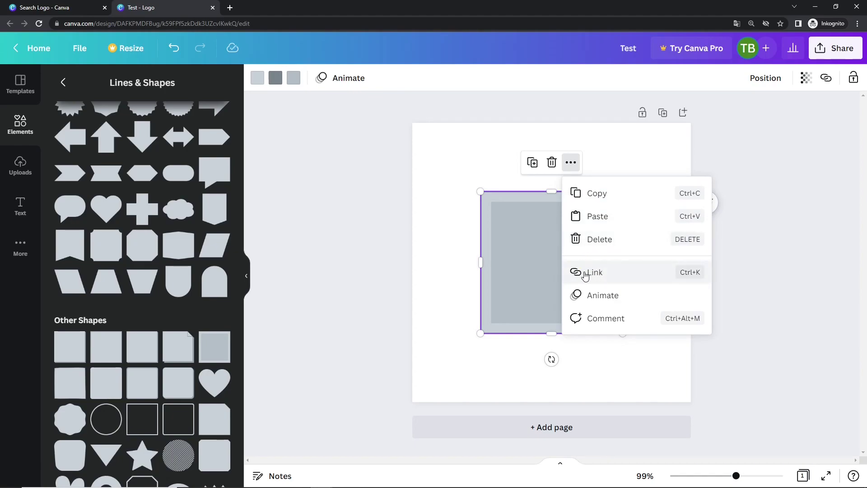
left_click(454, 259)
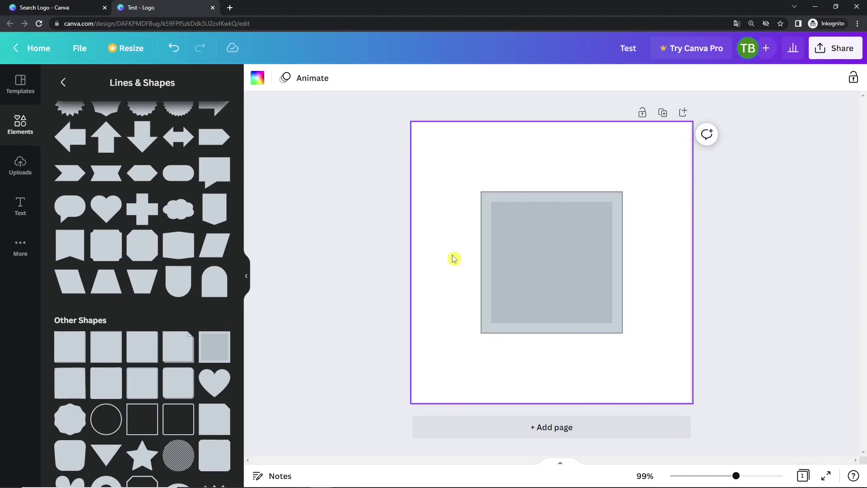
left_click(568, 263)
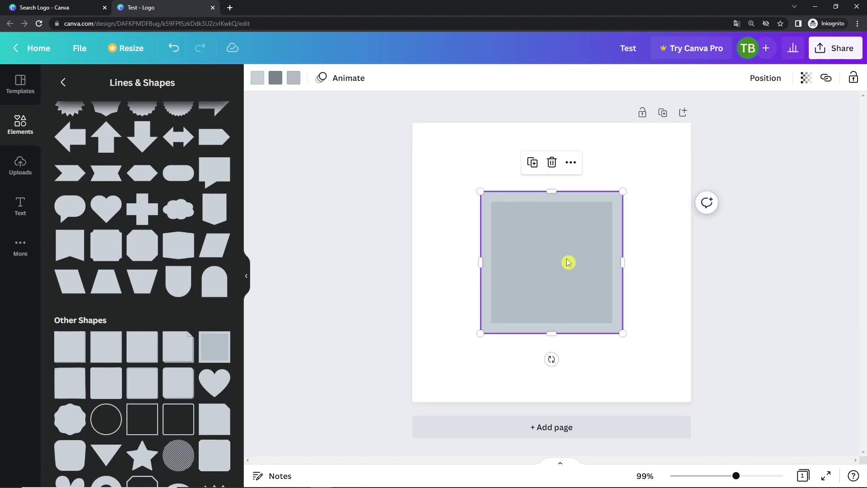
left_click(571, 165)
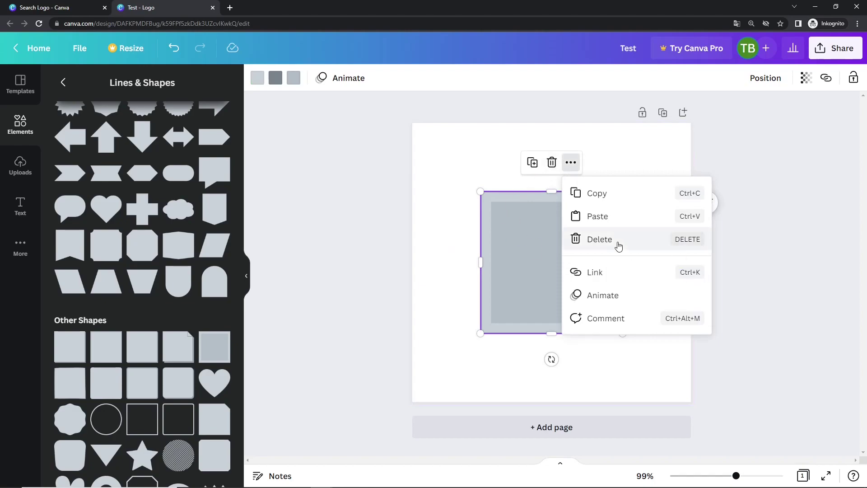
left_click(552, 163)
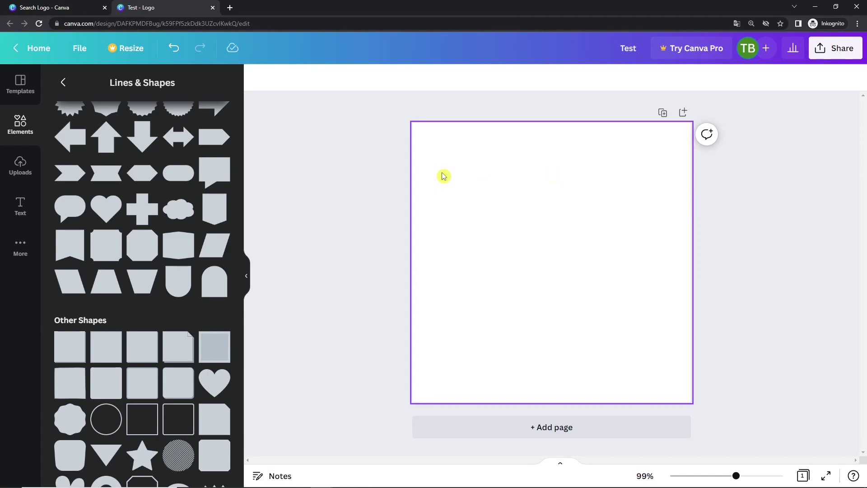
Add a plain solid line and stretch both ends so it slopes gently downward across the page.
scroll(143, 244, "up", 6)
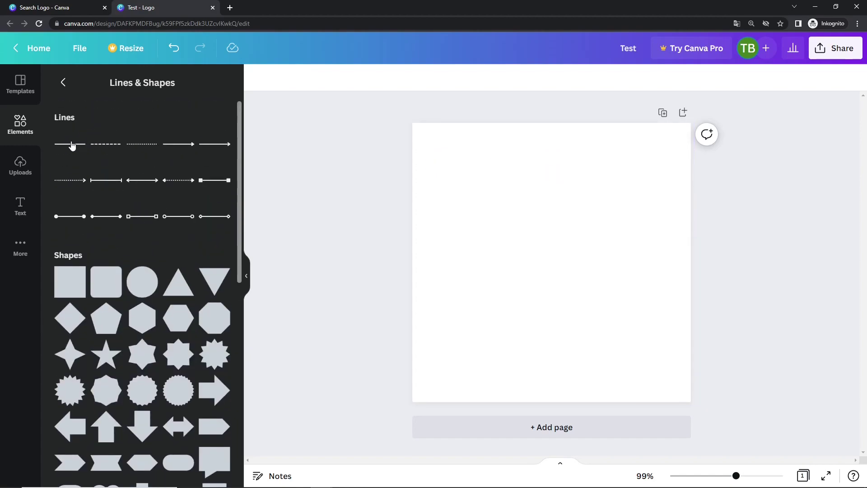
left_click(78, 147)
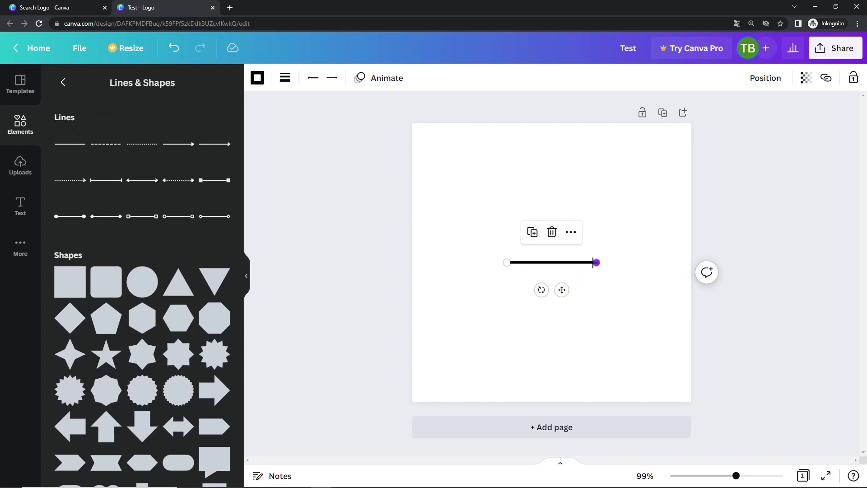
left_click_drag(599, 260, 652, 168)
left_click_drag(505, 264, 452, 222)
left_click_drag(650, 168, 663, 257)
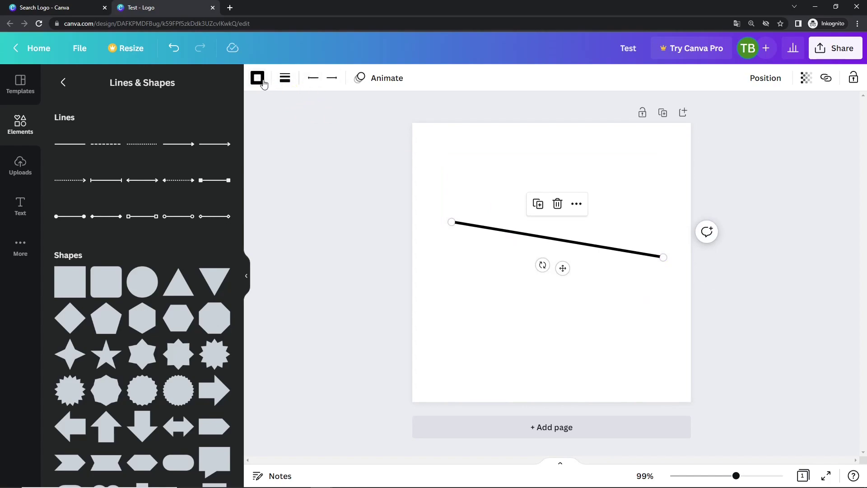
Set the line's weight to 44 and switch its rounded end points on and off again.
left_click(285, 80)
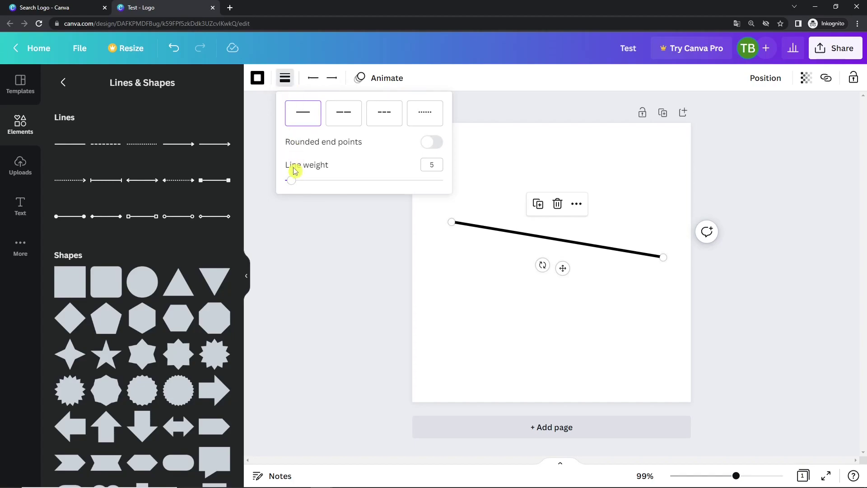
left_click_drag(295, 182, 353, 180)
left_click(430, 143)
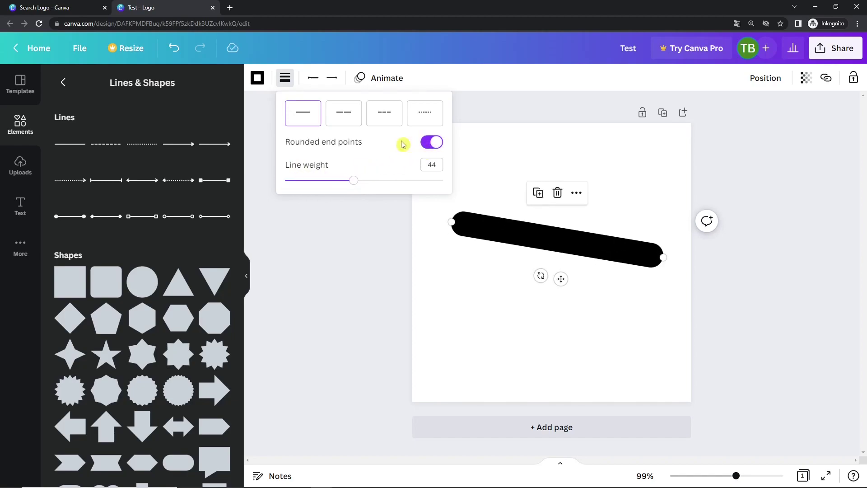
left_click(431, 143)
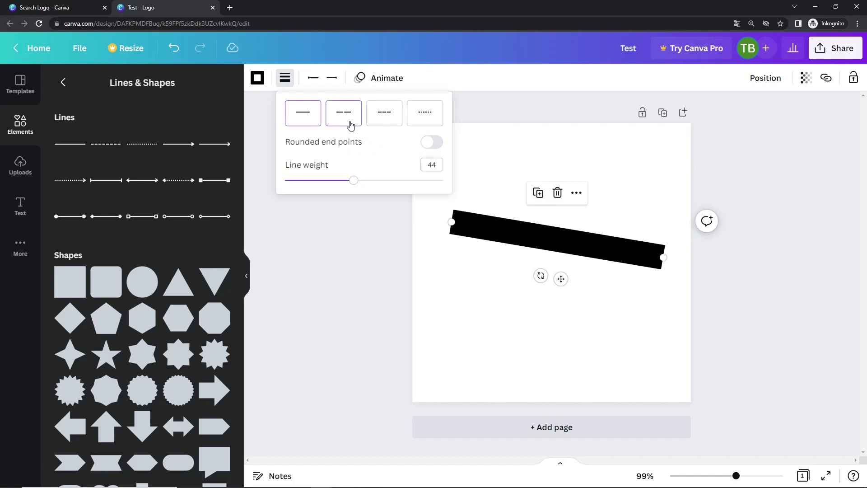
Try the long-dash style on the line, return it to solid and reduce its weight to 16.
left_click(350, 125)
left_click(312, 121)
left_click_drag(347, 181, 310, 180)
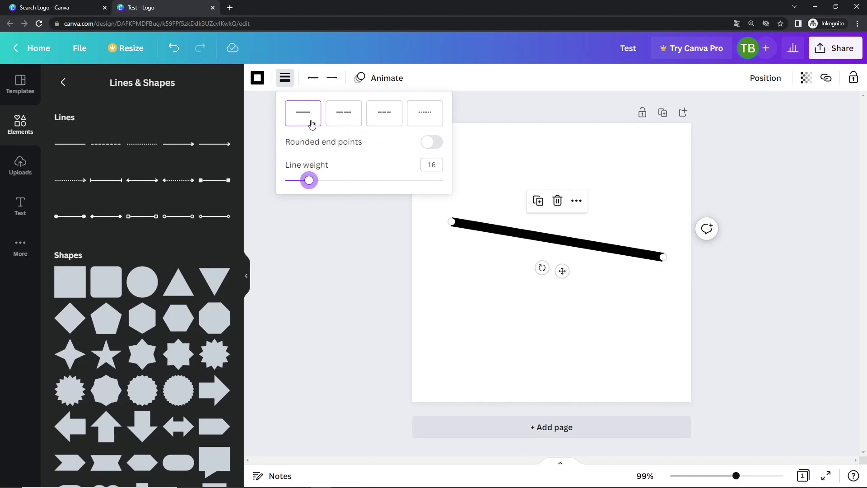
Cycle through the dashed styles to the dotted one and set the line's weight to 14.
left_click(342, 122)
left_click(382, 127)
left_click(431, 125)
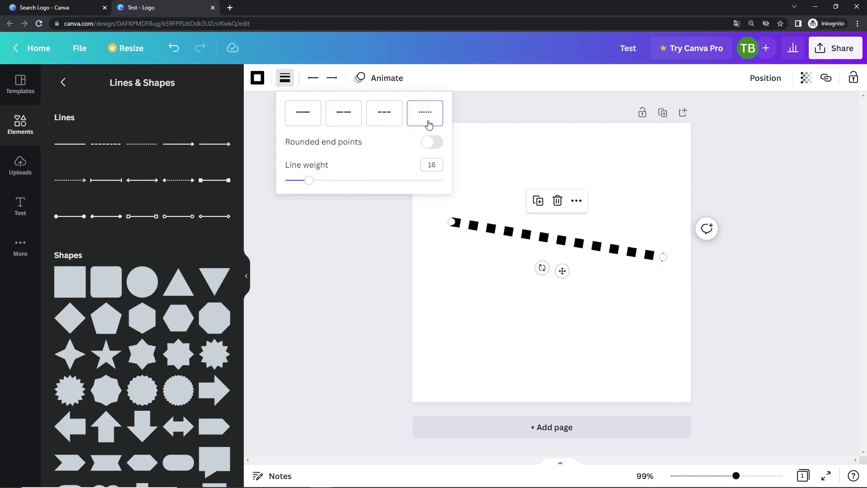
mouse_move(306, 183)
left_mouse_down()
mouse_move(291, 180)
mouse_move(314, 180)
mouse_move(277, 182)
mouse_move(309, 180)
left_mouse_up()
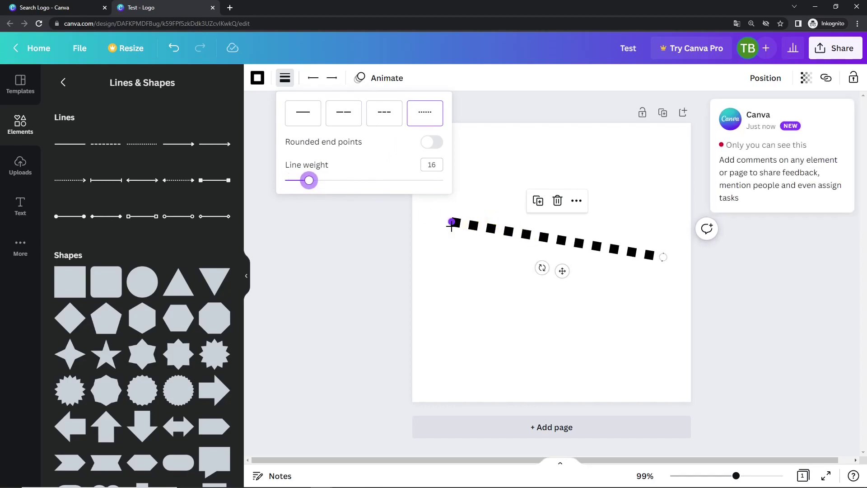
left_click_drag(309, 181, 304, 180)
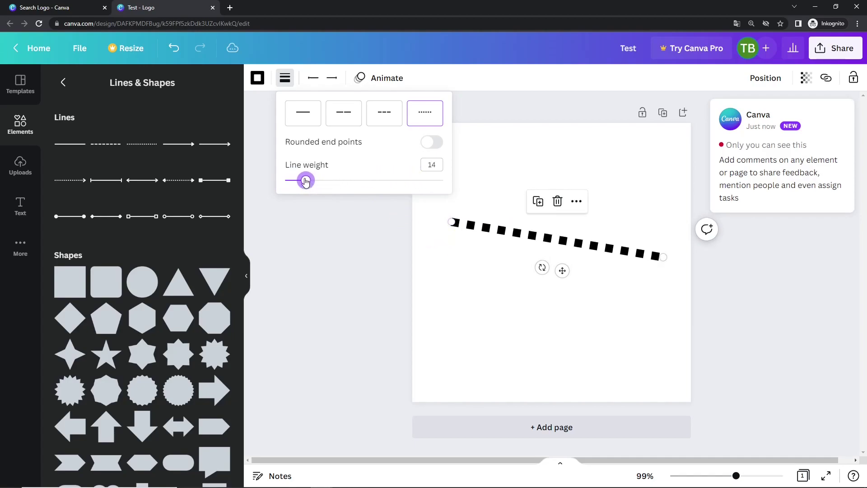
Reposition the dotted line and level it horizontally across the upper part of the page.
left_click(542, 248)
left_click_drag(544, 238, 525, 207)
left_click_drag(533, 238, 536, 236)
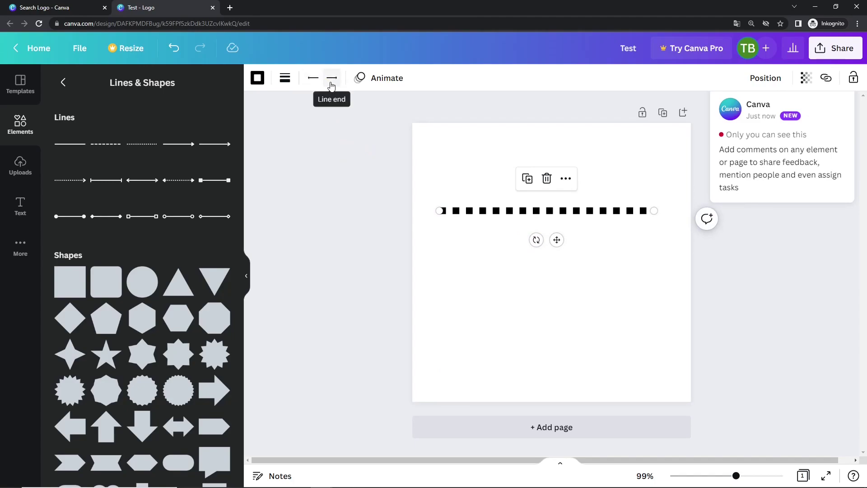
Change the line's style to solid and give its end a filled arrowhead.
left_click(315, 87)
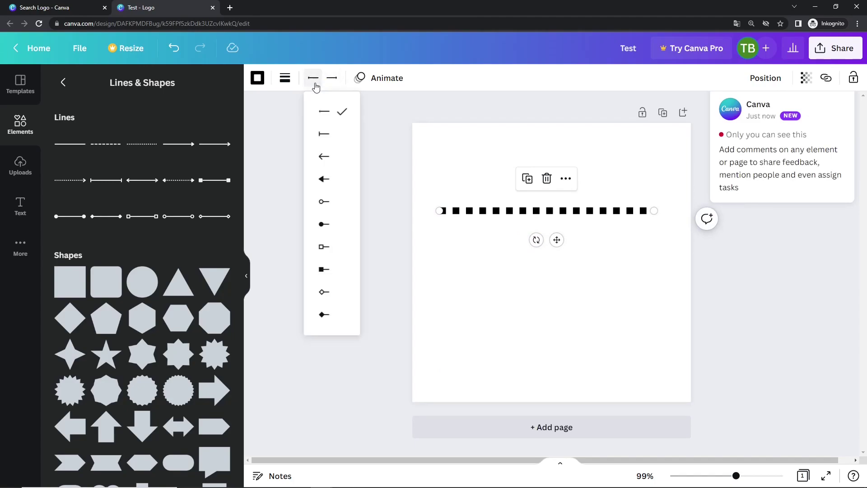
left_click(285, 78)
left_click(304, 115)
left_click(312, 81)
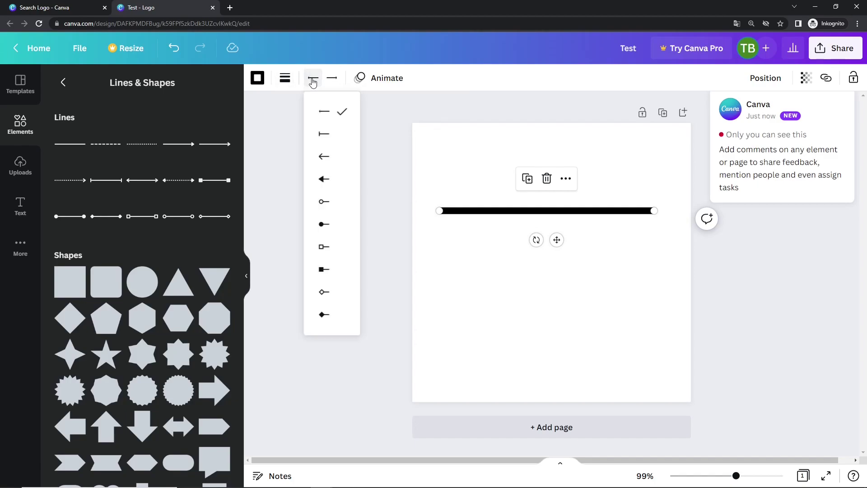
left_click(336, 81)
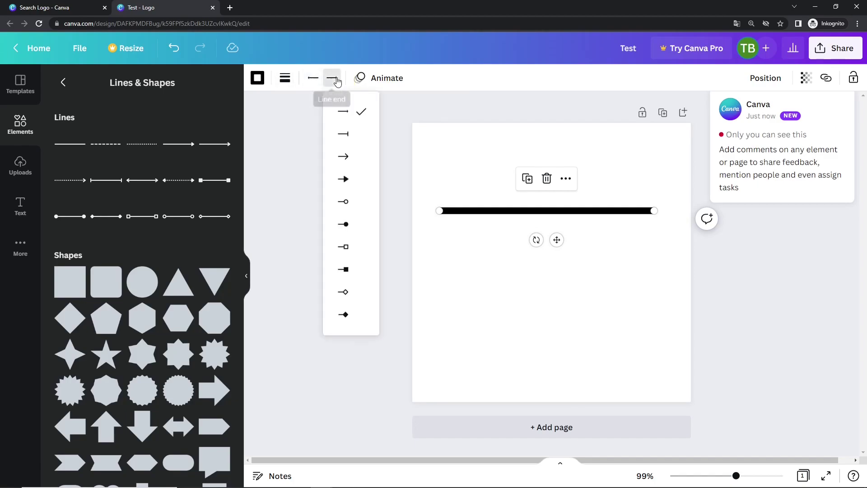
left_click(346, 182)
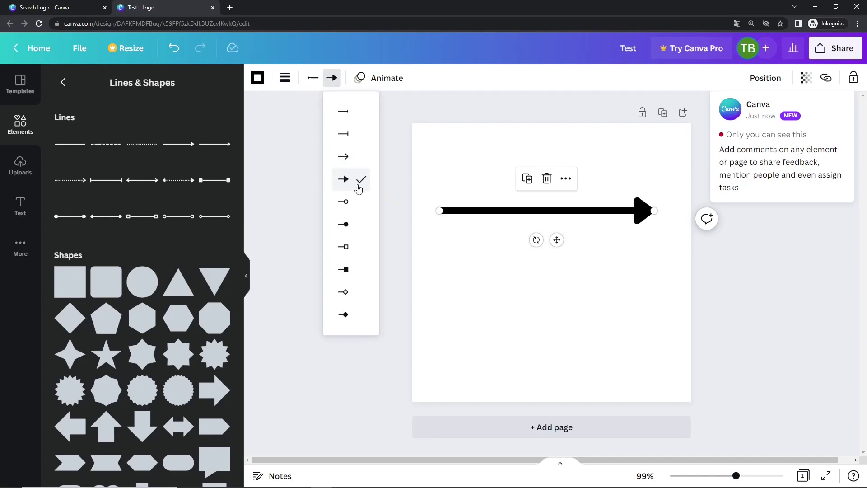
Shorten the arrow from its tail and move it toward the middle of the page.
left_click(636, 247)
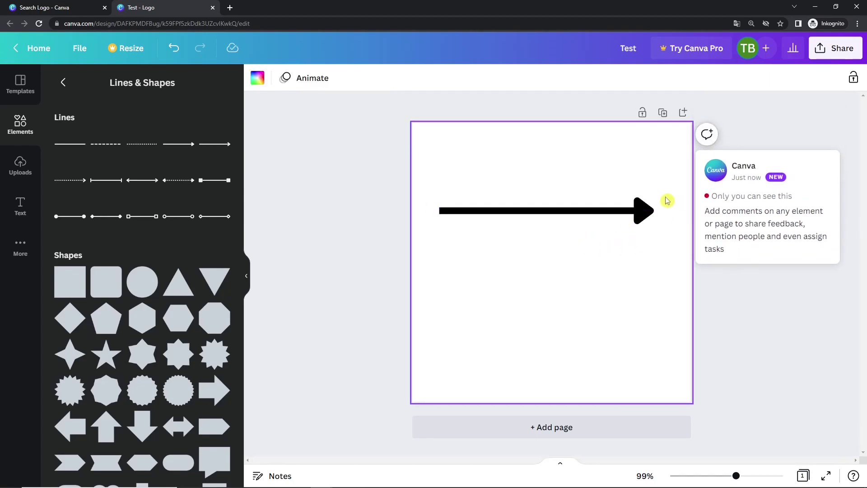
left_click(440, 210)
left_click_drag(440, 210, 576, 210)
left_click(806, 103)
left_click_drag(623, 235, 517, 284)
Set the arrow's line weight to 18 and its line start to an open circle.
left_click(285, 78)
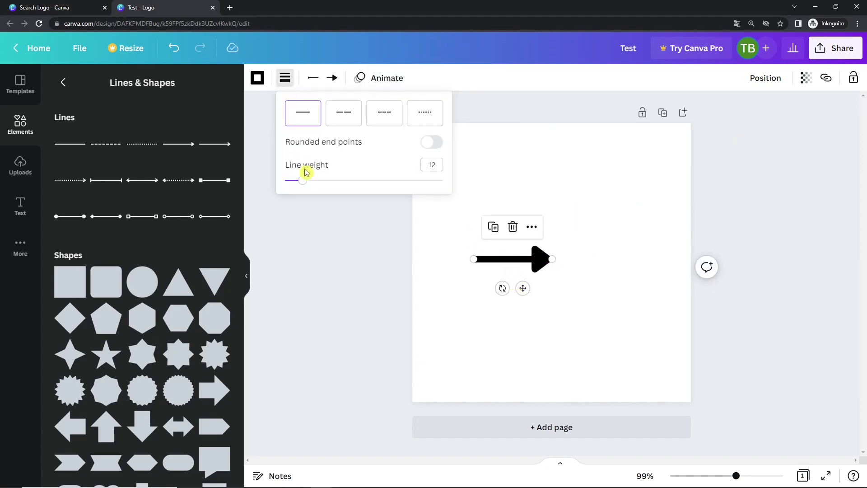
mouse_move(305, 181)
left_mouse_down()
mouse_move(355, 181)
mouse_move(293, 180)
mouse_move(330, 181)
mouse_move(304, 183)
mouse_move(321, 181)
mouse_move(313, 185)
left_mouse_up()
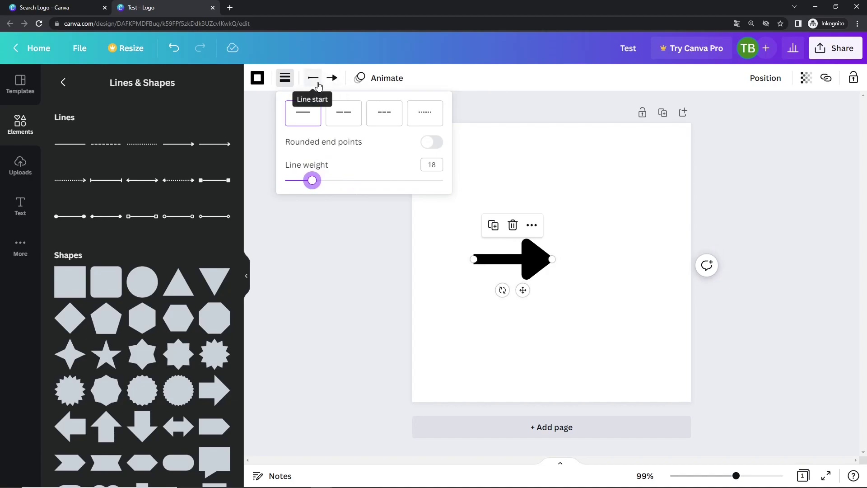
left_click(318, 83)
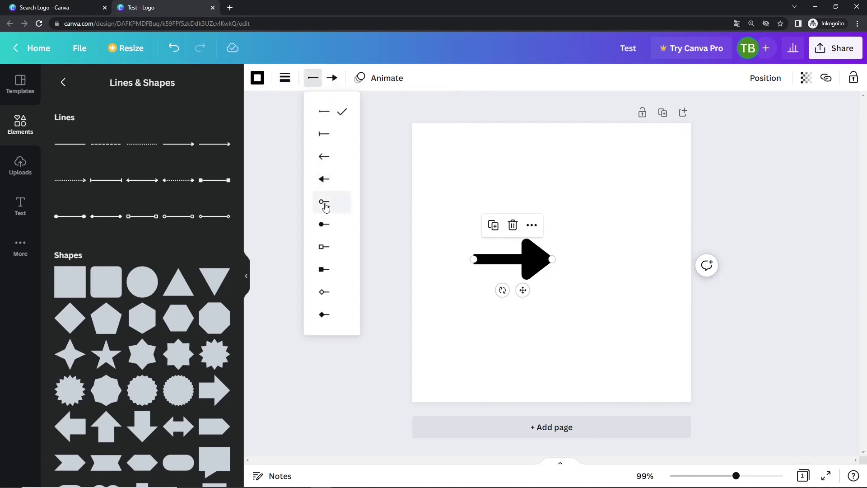
left_click(325, 202)
Stretch the arrow diagonally from the page's lower-left corner to near its upper-right corner.
left_click_drag(493, 258, 470, 261)
left_click_drag(612, 255, 656, 145)
left_click_drag(492, 148, 412, 398)
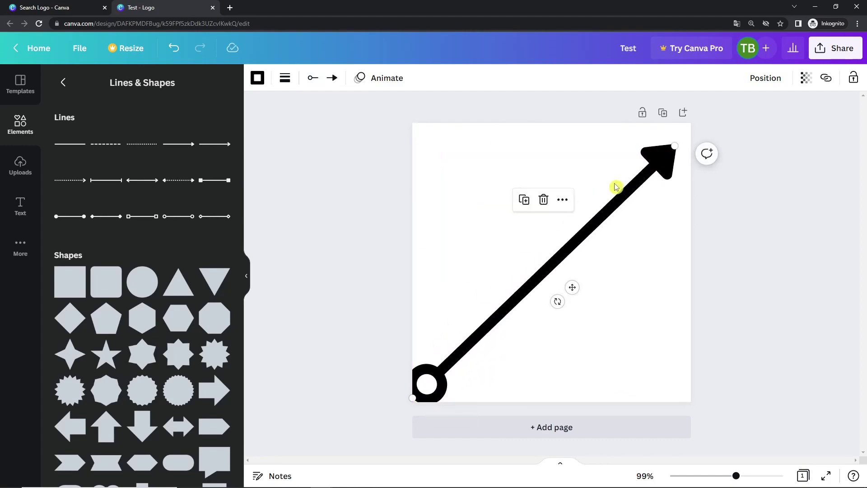
Extend the arrow's tip to the page's upper-right corner, and remove the arrow from the page.
left_click_drag(673, 147, 687, 123)
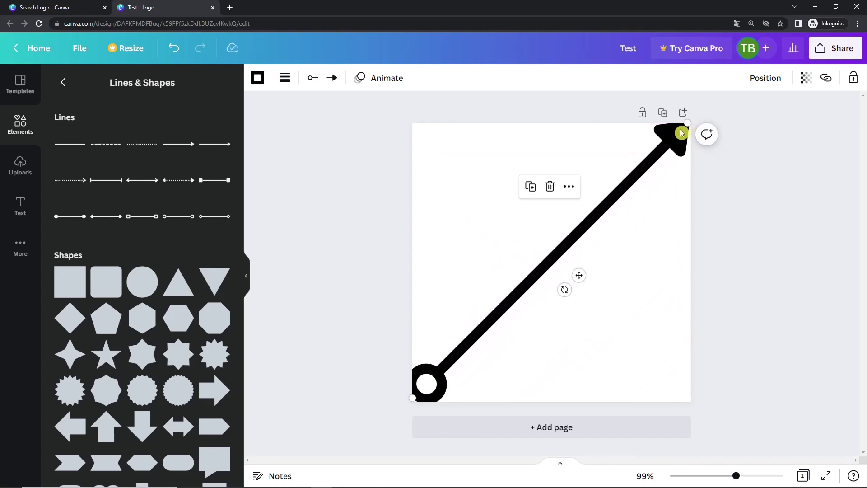
key("Delete")
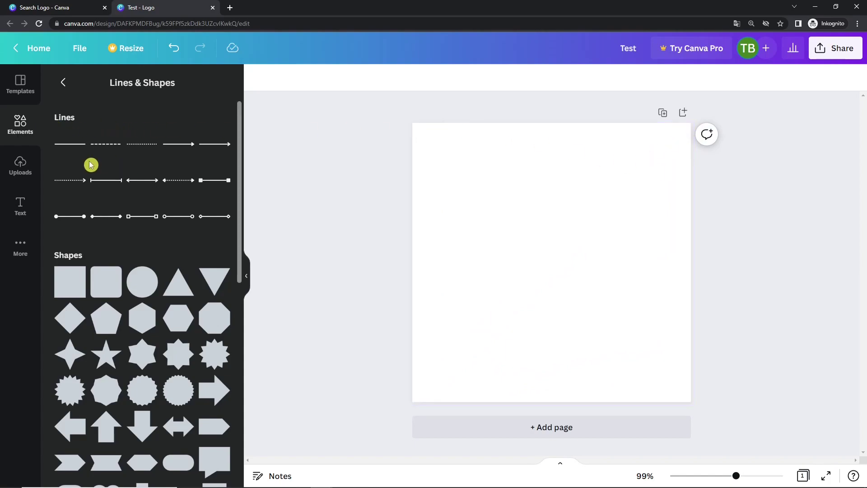
Search the elements library for "firefighter" and browse the results.
left_click(20, 122)
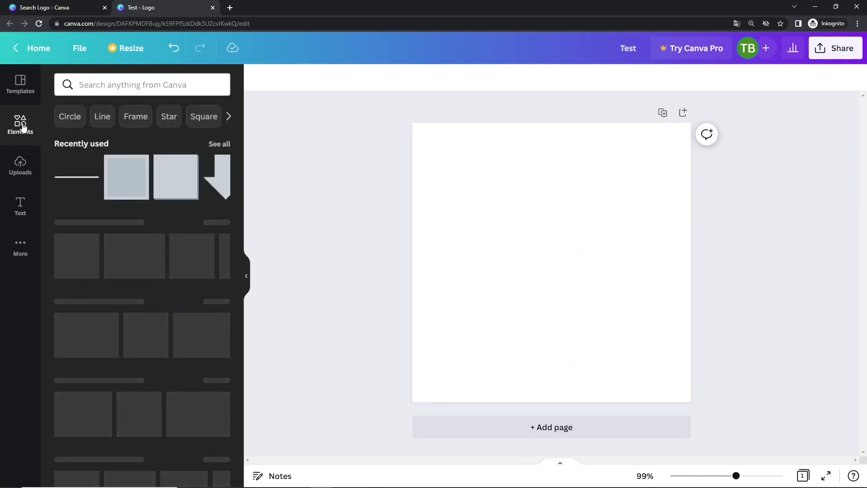
left_click(119, 84)
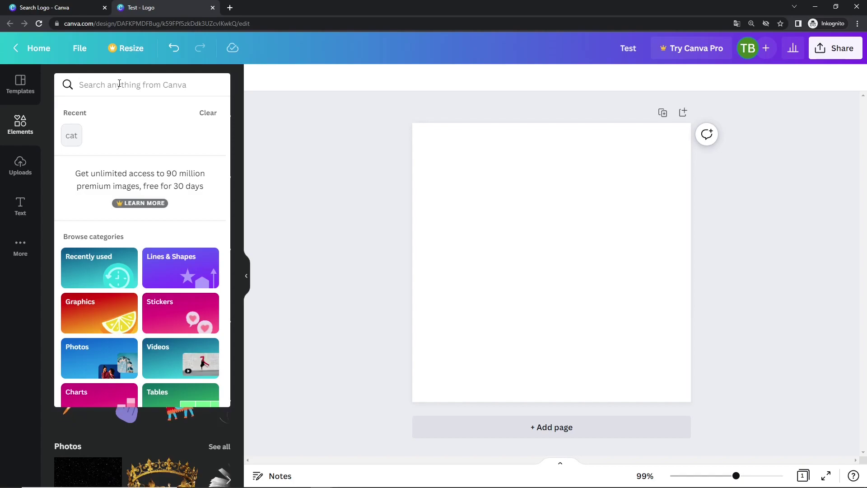
type("firefighter")
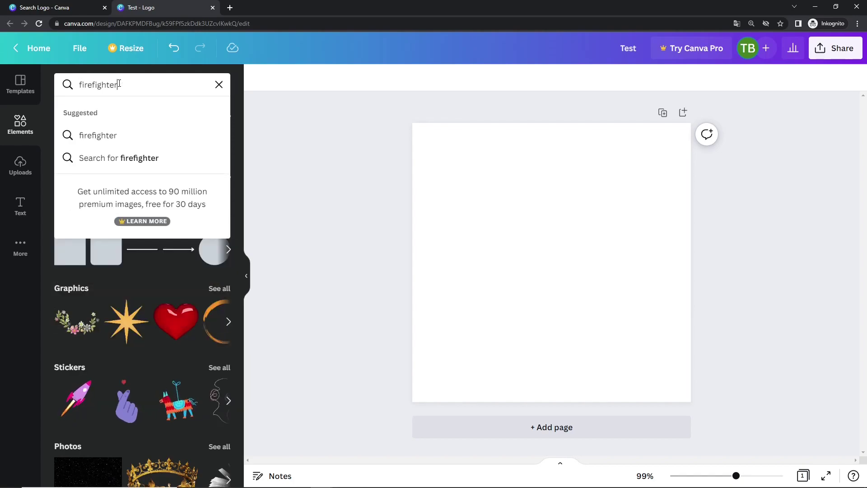
key("Return")
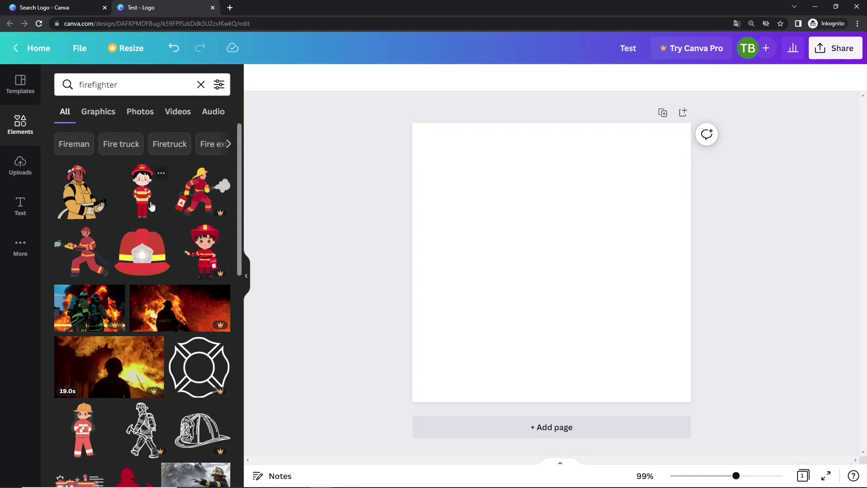
scroll(152, 206, "down", 10)
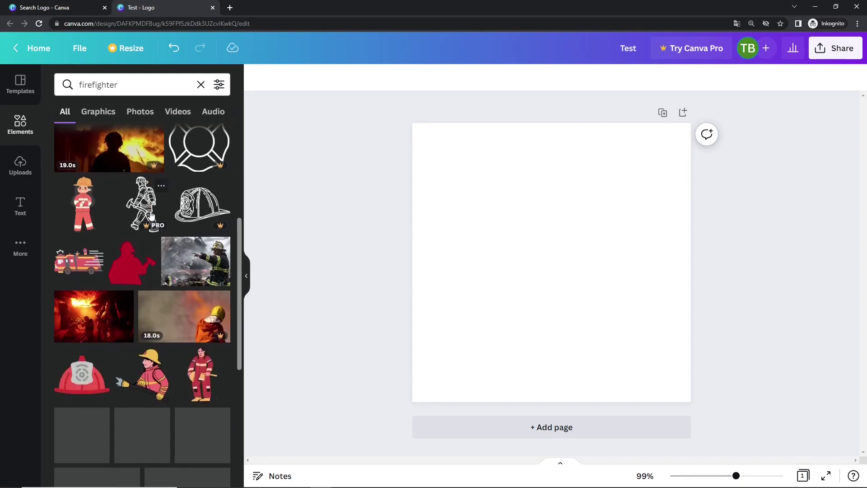
scroll(182, 346, "up", 9)
scroll(182, 346, "up", 1)
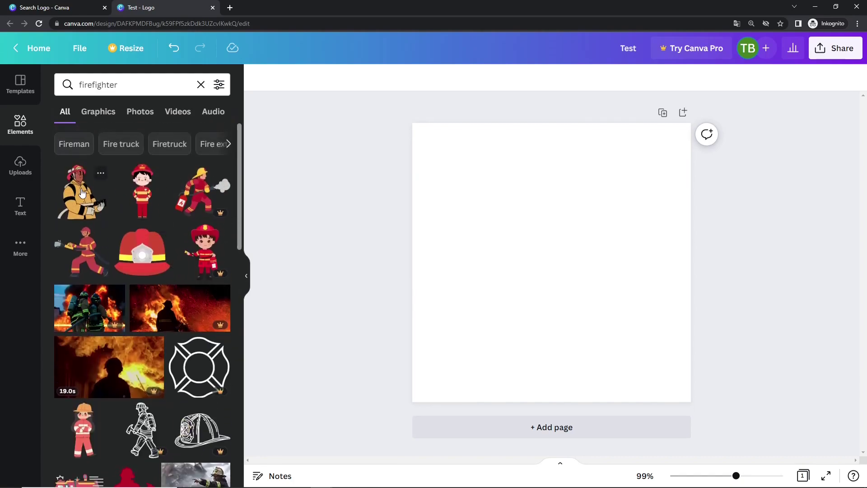
Try the yellow-coated firefighter graphic enlarged to nearly fill the page, and remove it.
left_click(82, 193)
left_click_drag(530, 267, 471, 352)
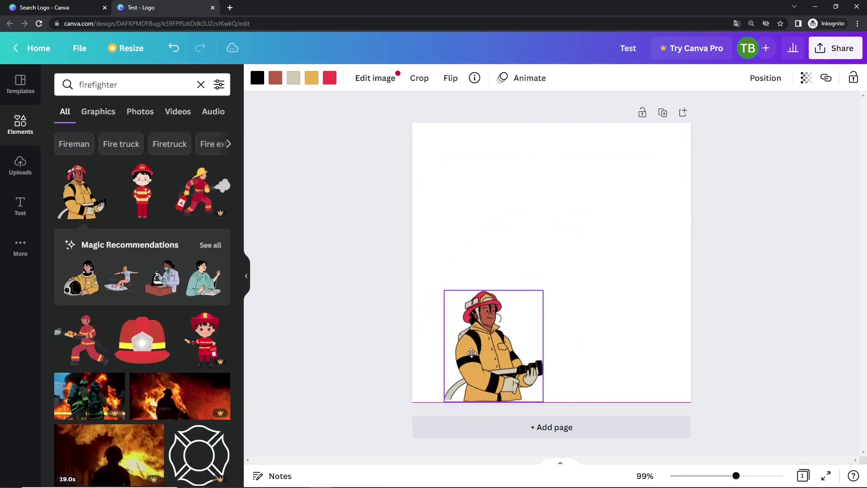
left_click_drag(543, 290, 685, 140)
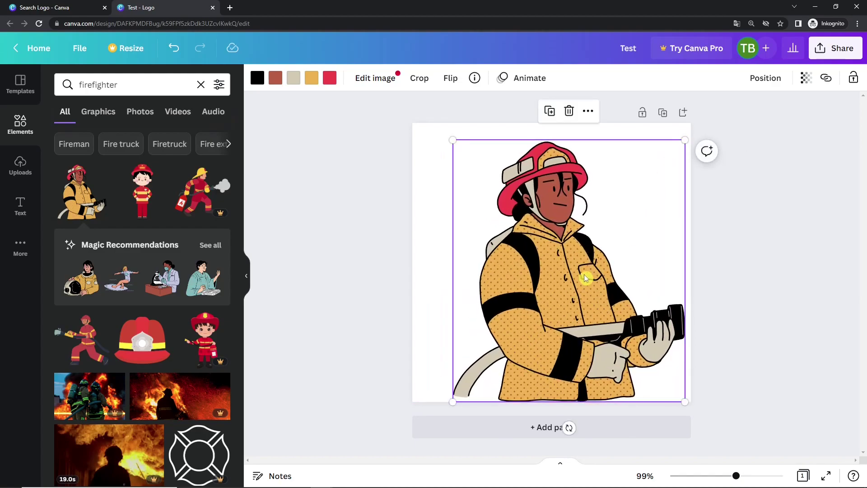
left_click_drag(586, 278, 568, 278)
key("Delete")
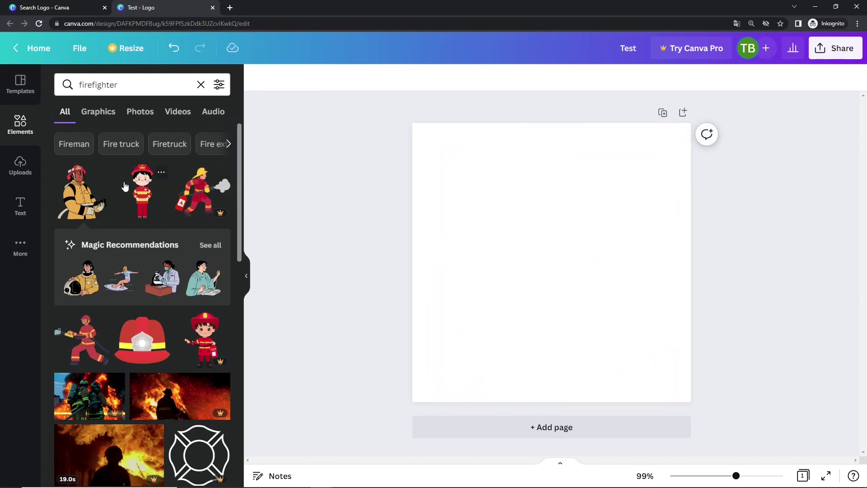
Try the cartoon boy firefighter graphic and the photo of two firefighters on the page, removing each one.
left_click(142, 186)
key("Delete")
scroll(164, 288, "down", 2)
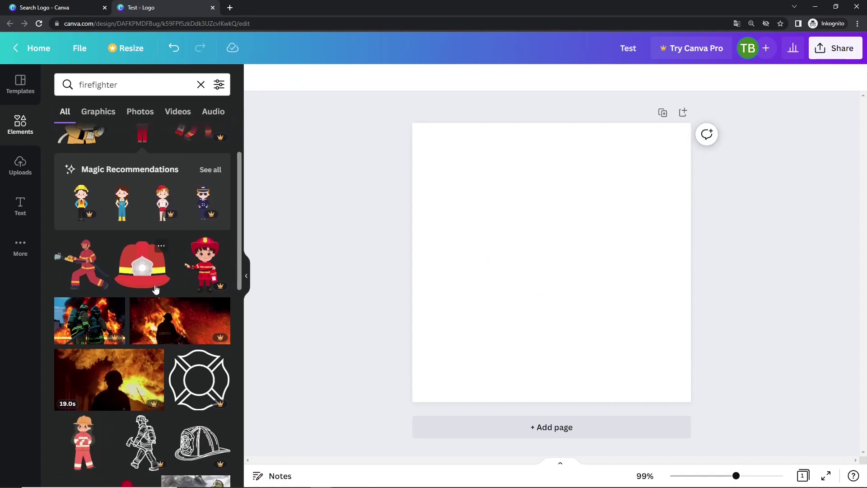
left_click(90, 321)
left_click_drag(568, 293, 565, 272)
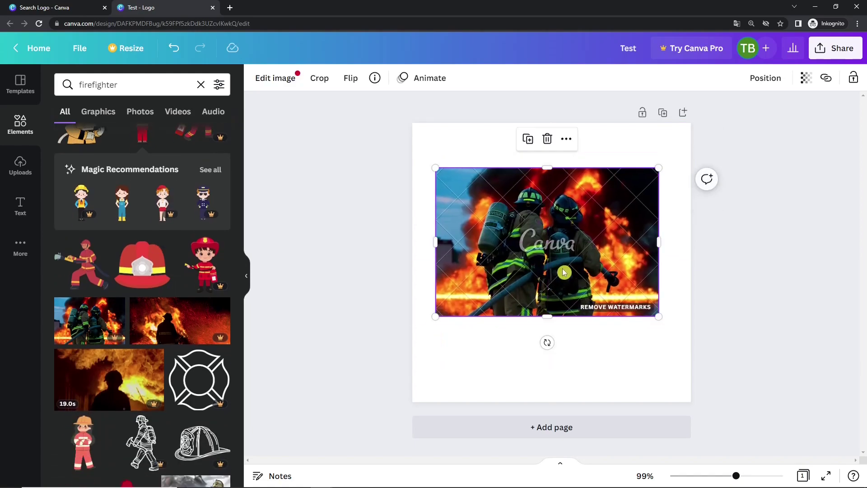
key("Delete")
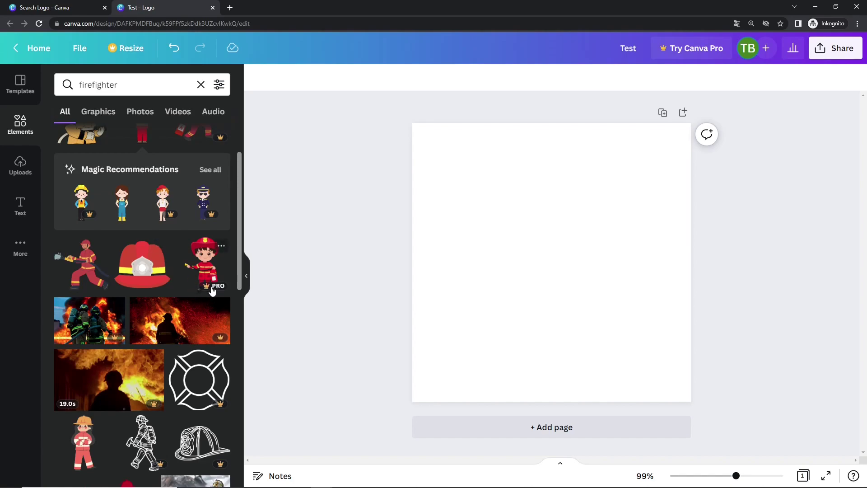
Add the photo of the firefighter's silhouette against flames, enlarged beyond the page's width and shifted to show the figure.
left_click(205, 319)
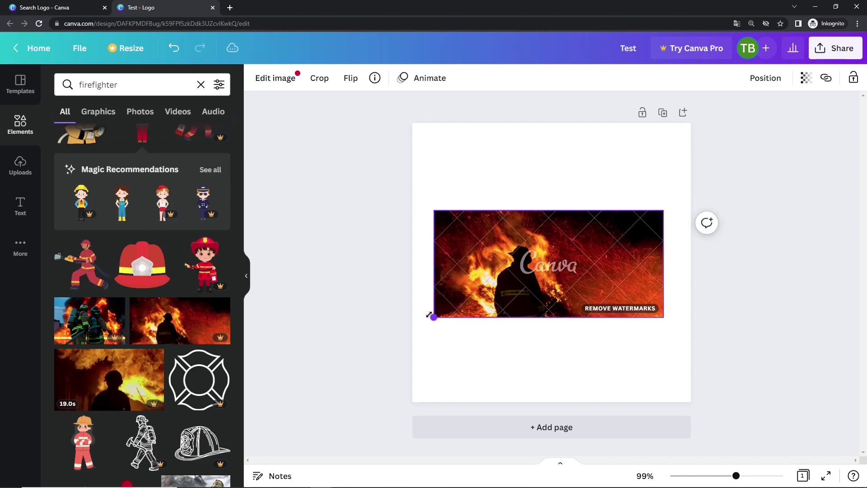
left_click_drag(431, 316, 240, 401)
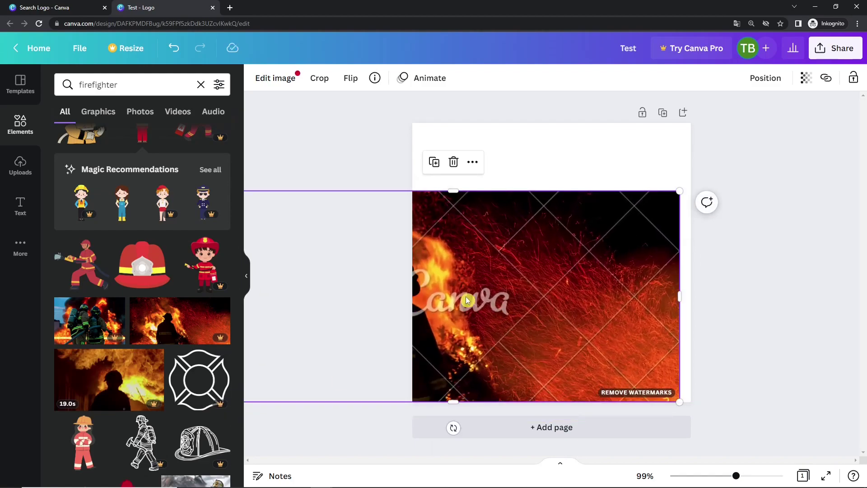
left_click_drag(465, 289, 528, 274)
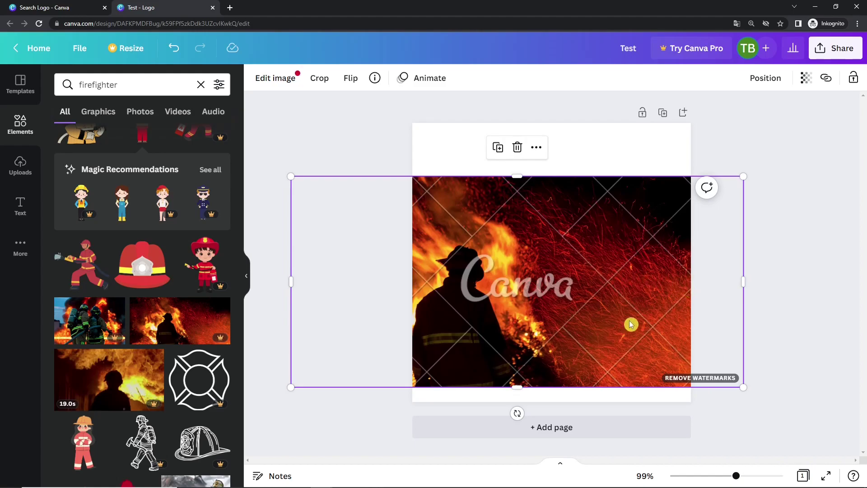
Check the purchase options for removing the photo's watermark, and delete the photo.
left_click(708, 380)
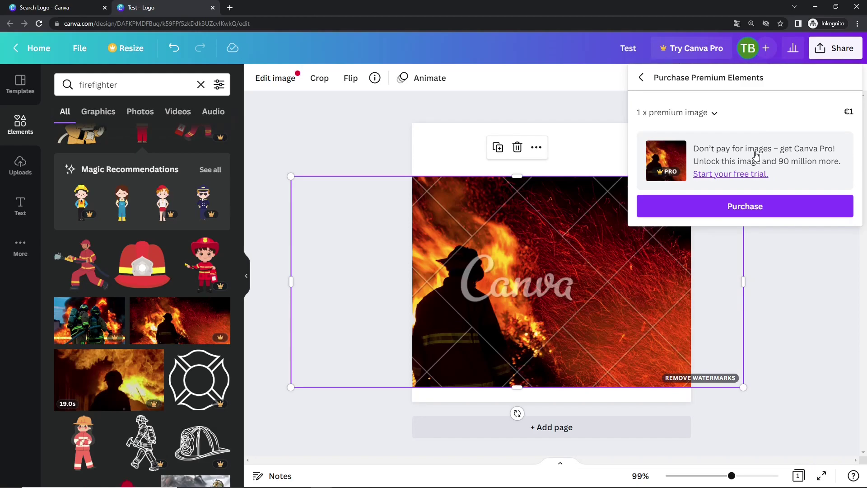
left_click(344, 140)
left_click(501, 239)
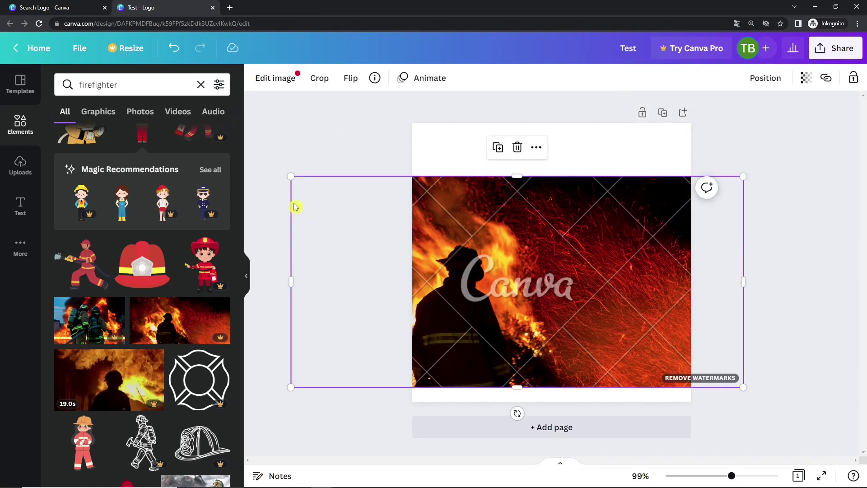
key("Delete")
Rerun the firefighter search and limit its results to graphics.
scroll(199, 198, "down", 5)
scroll(198, 187, "down", 2)
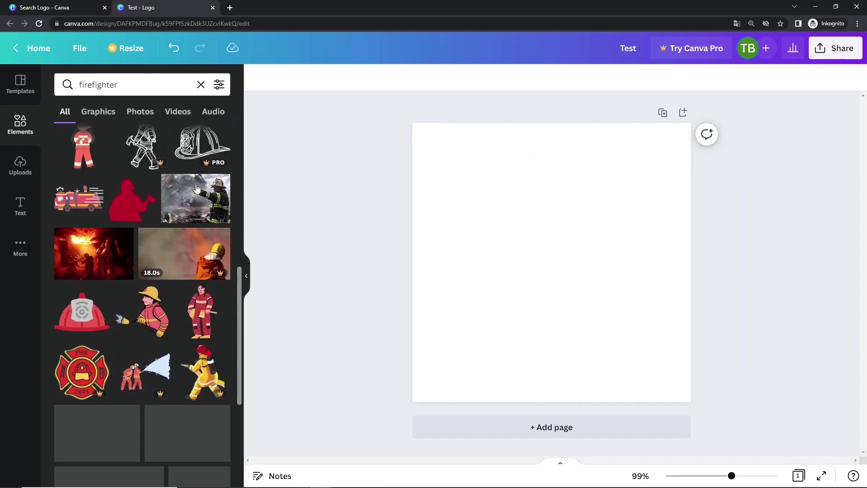
left_click(152, 83)
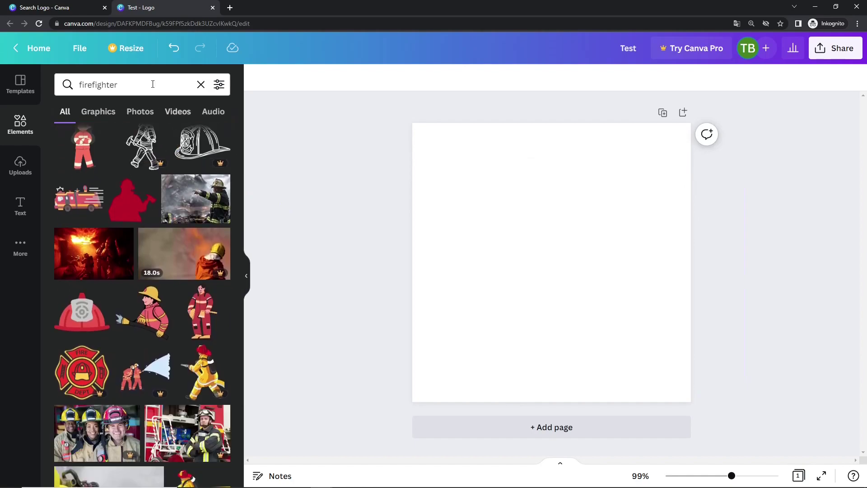
key("Return")
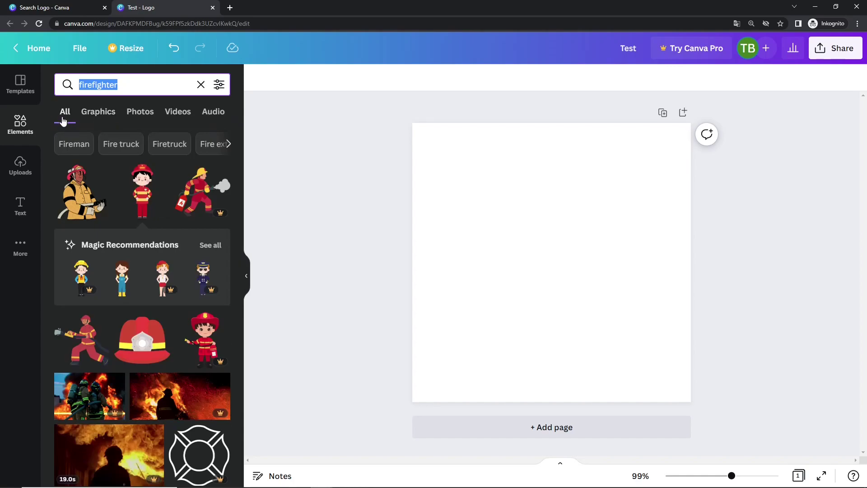
left_click(98, 116)
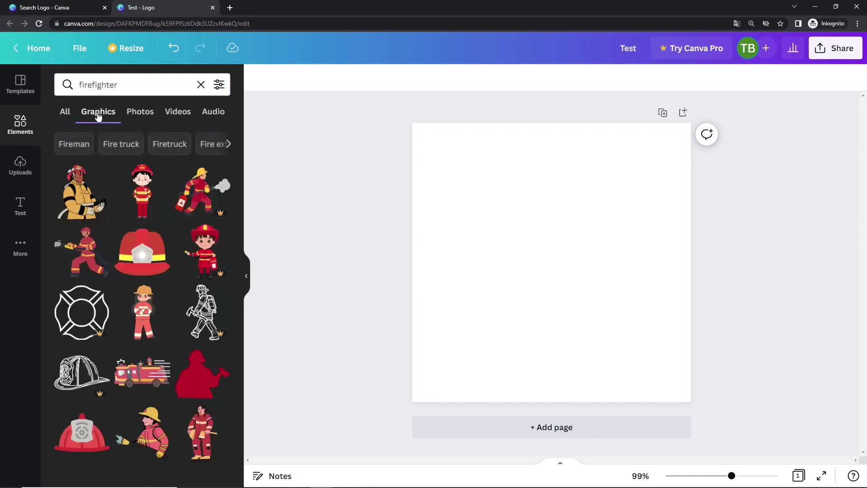
scroll(115, 175, "down", 4)
scroll(124, 181, "up", 4)
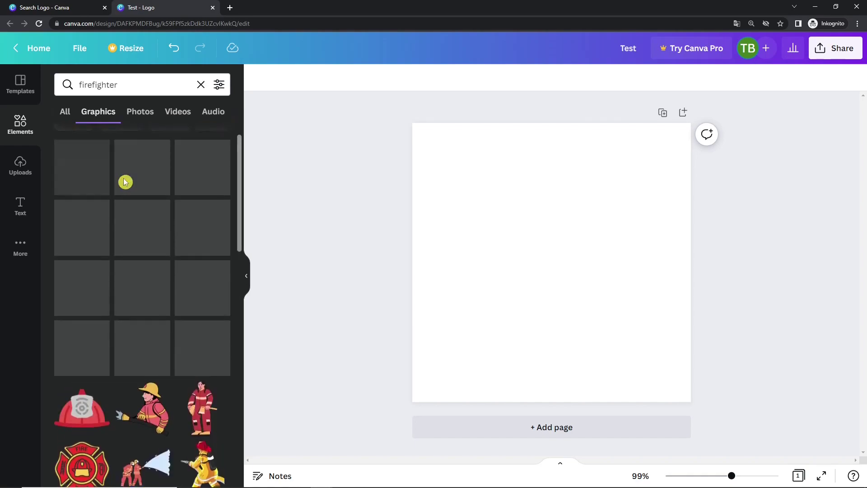
Add the yellow-coated firefighter graphic again and enlarge it to cover most of the page.
left_click(97, 192)
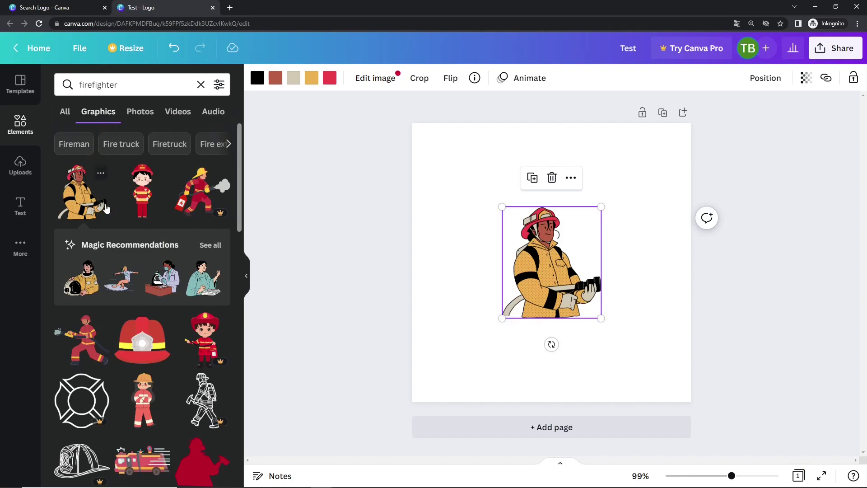
left_click_drag(571, 264, 560, 247)
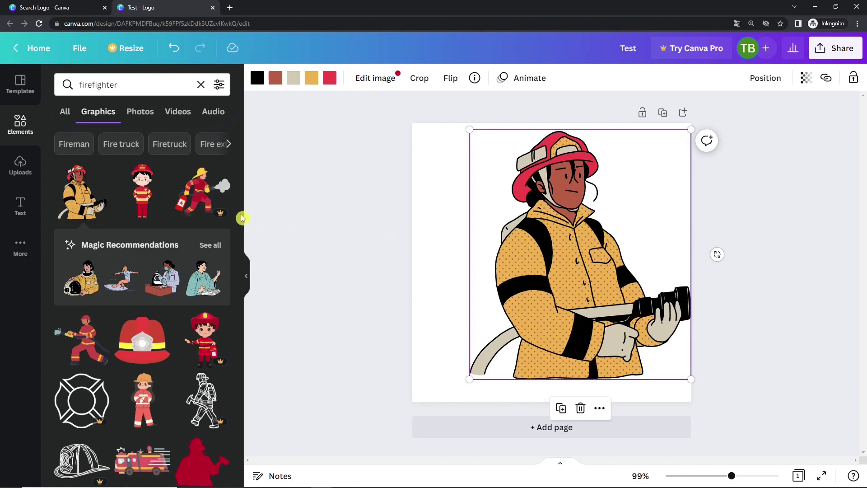
Show all Magic Recommendations for the firefighter and try the graphic of the scientist with a microscope.
left_click(210, 248)
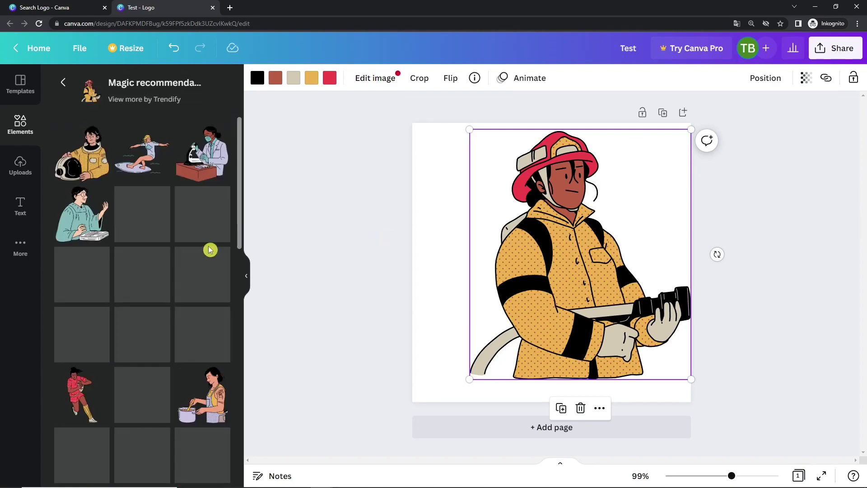
left_click(209, 166)
left_click_drag(617, 214, 572, 231)
Add the skateboarder graphic, enlarge it past the page's upper edge and place it over the firefighter's left side.
left_click(216, 296)
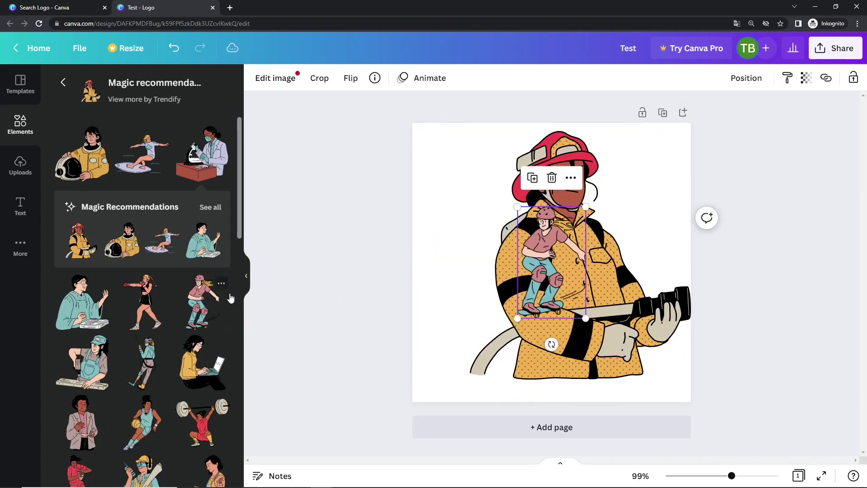
left_click_drag(517, 319, 398, 454)
left_click_drag(453, 362, 493, 222)
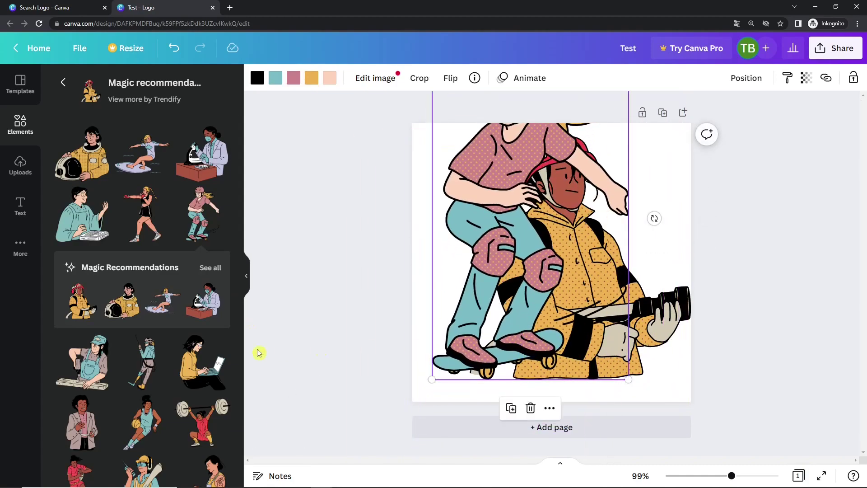
Add the graphic of the woman with a laptop and enlarge it in front of the firefighter.
left_click(201, 363)
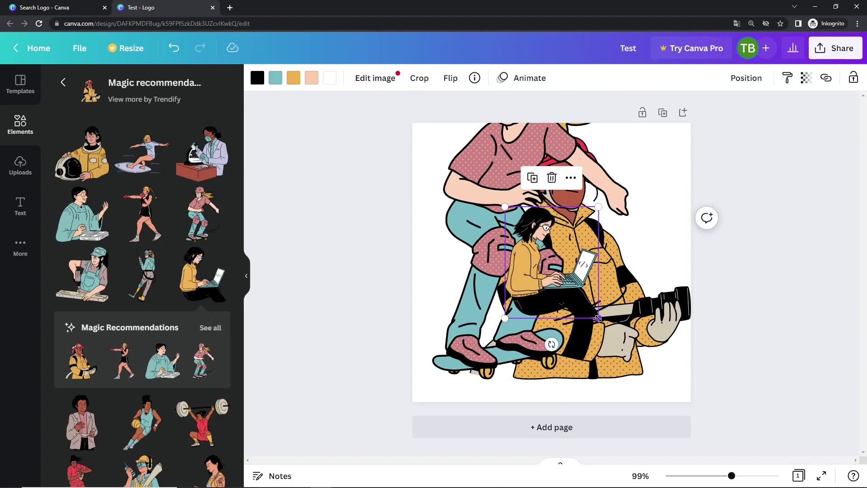
left_click_drag(599, 318, 757, 404)
left_click_drag(553, 294, 537, 216)
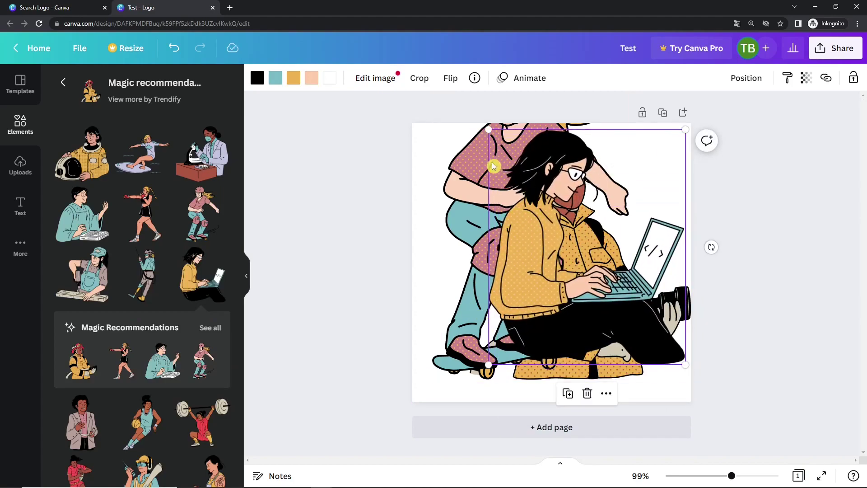
Delete the laptop woman and the skateboarder, keeping only the firefighter on the page.
key("Delete")
key("Delete")
key("Escape")
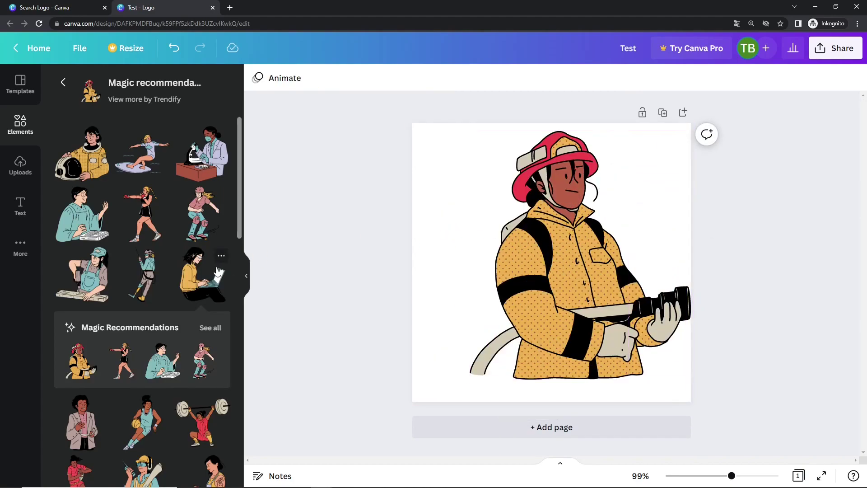
Return to the firefighter search results and replace the yellow-coated firefighter on the page with the cartoon boy firefighter.
left_click(63, 82)
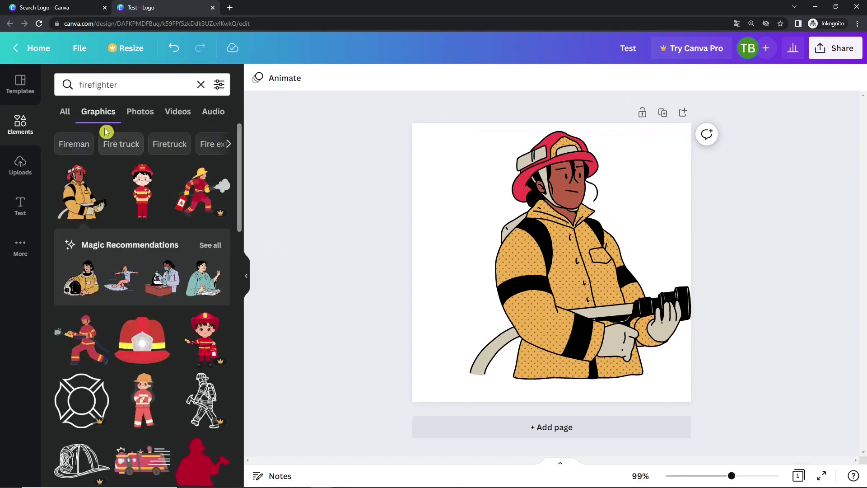
left_click(587, 253)
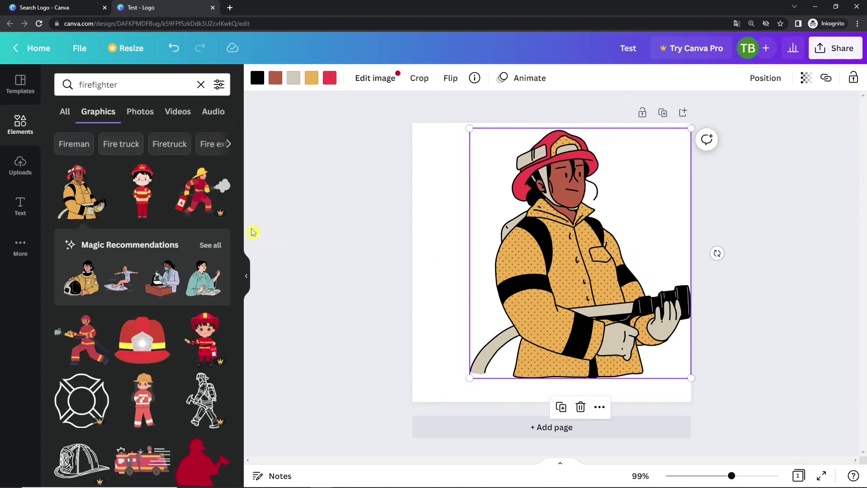
key("Delete")
left_click(145, 194)
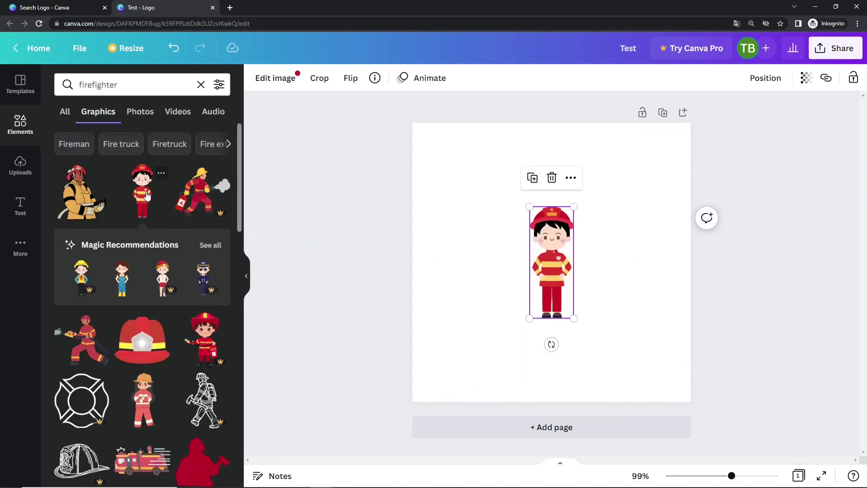
Enlarge the boy firefighter and add the yellow-helmeted worker from his full list of matching recommendations beside him at a similar size.
left_click(209, 247)
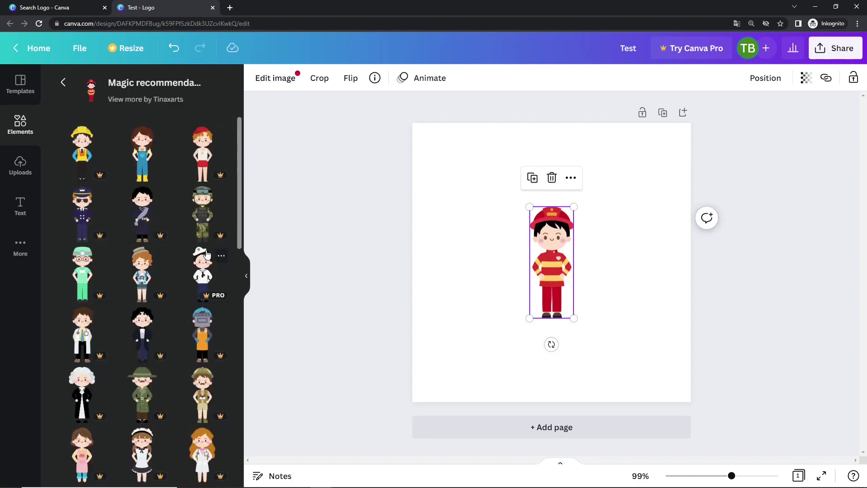
left_click_drag(574, 319, 553, 288)
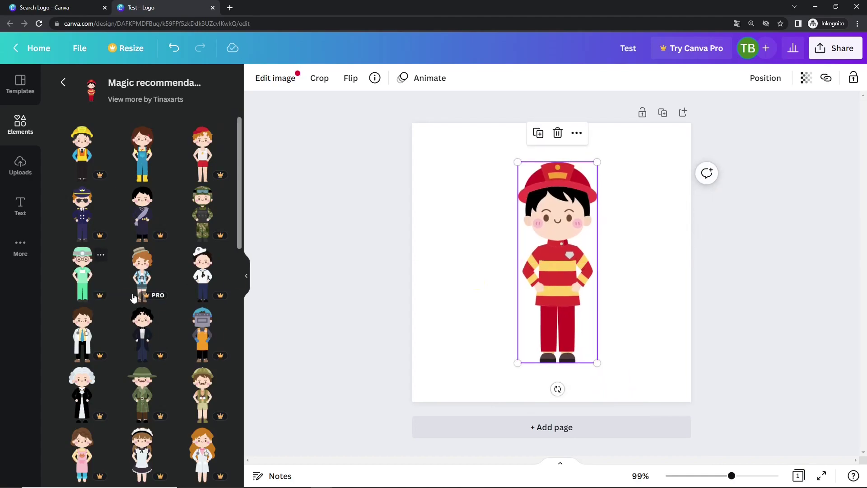
scroll(157, 300, "down", 1)
scroll(135, 235, "up", 1)
left_click(99, 151)
left_click_drag(581, 299, 667, 317)
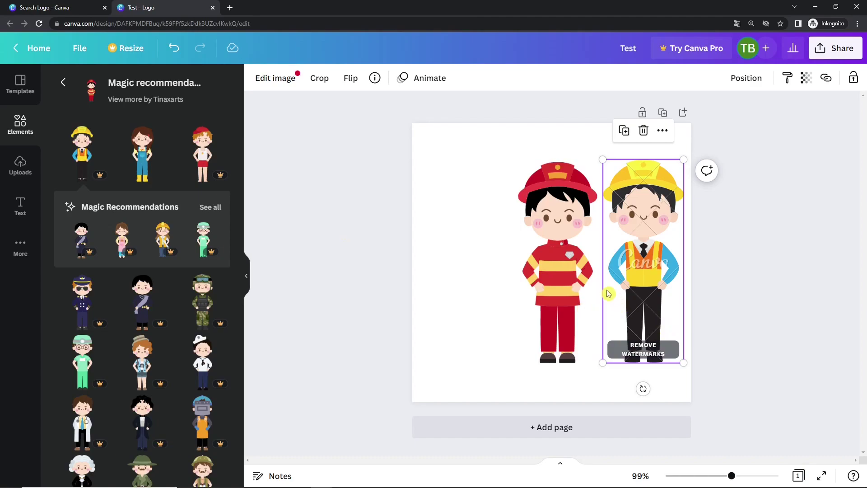
Replace the yellow-helmeted worker on the page with the recommended girl in blue overalls.
key("Delete")
left_click(142, 156)
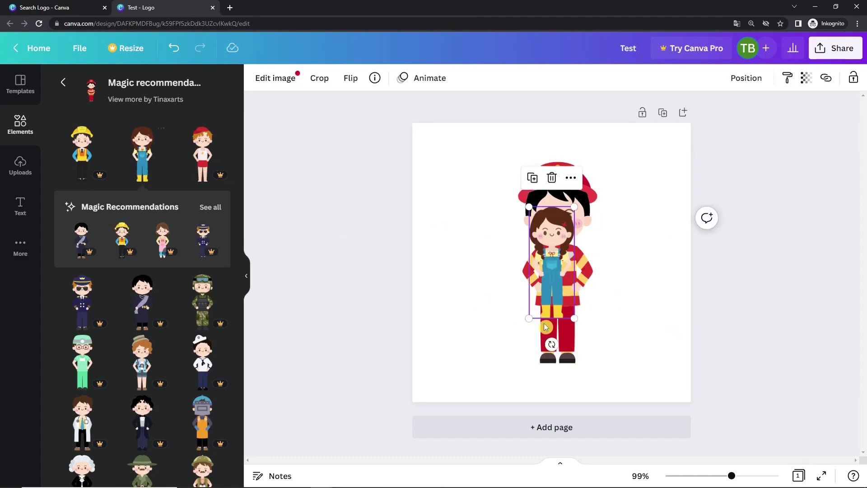
left_click_drag(567, 327, 492, 322)
Delete the girl and the boy firefighter from the page and return to the firefighter graphics results.
key("Delete")
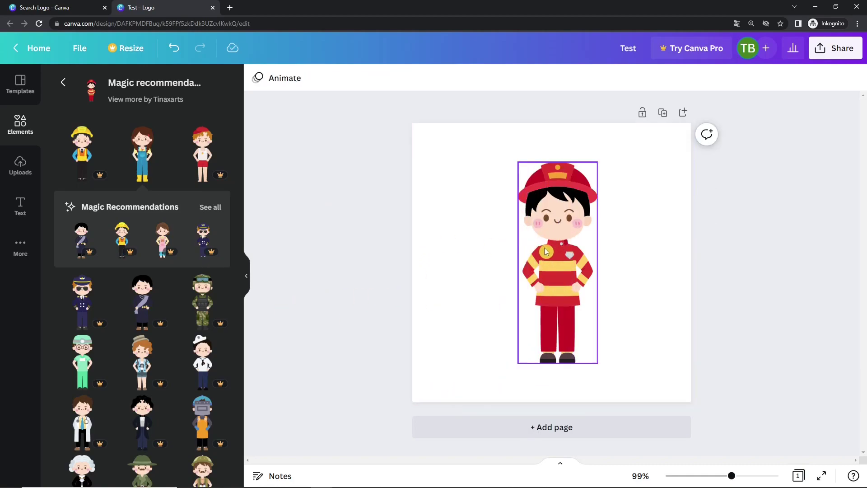
key("Delete")
left_click(63, 82)
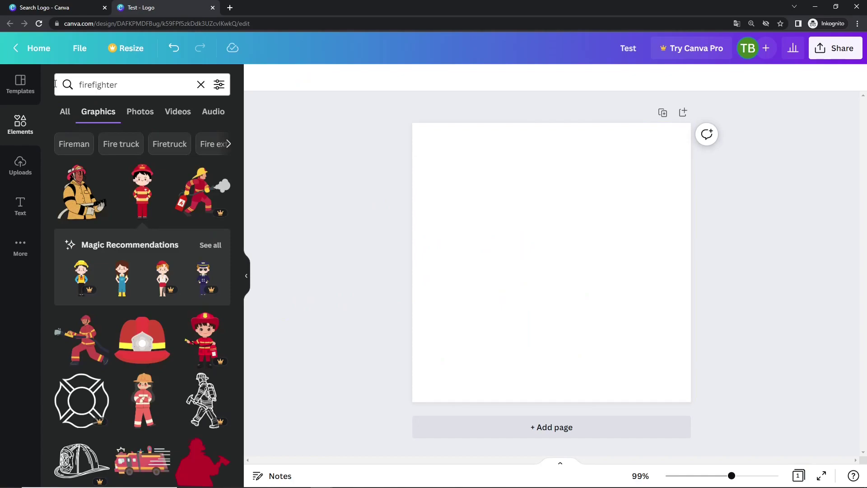
scroll(163, 174, "down", 3)
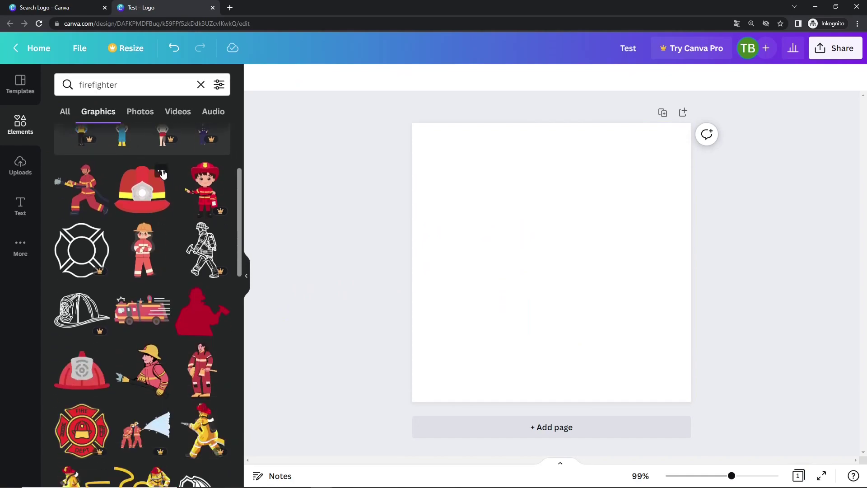
scroll(163, 174, "up", 3)
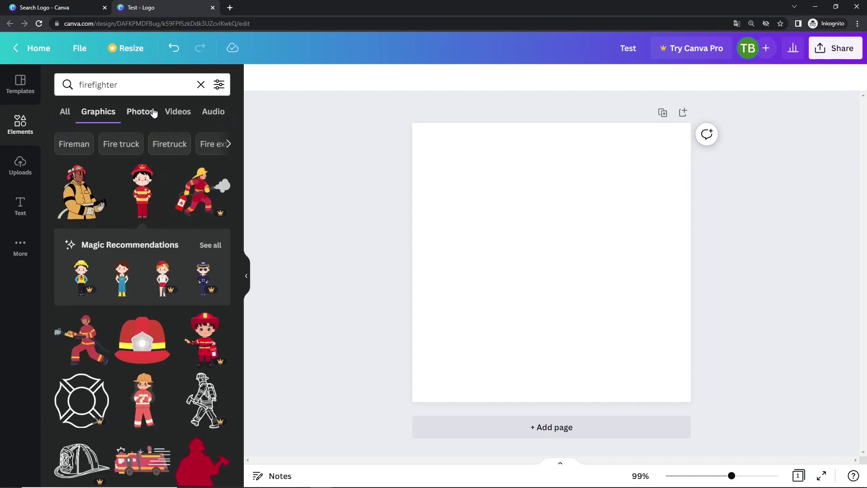
Look through the firefighter results for photos, videos and audio, and return to the photos.
left_click(137, 111)
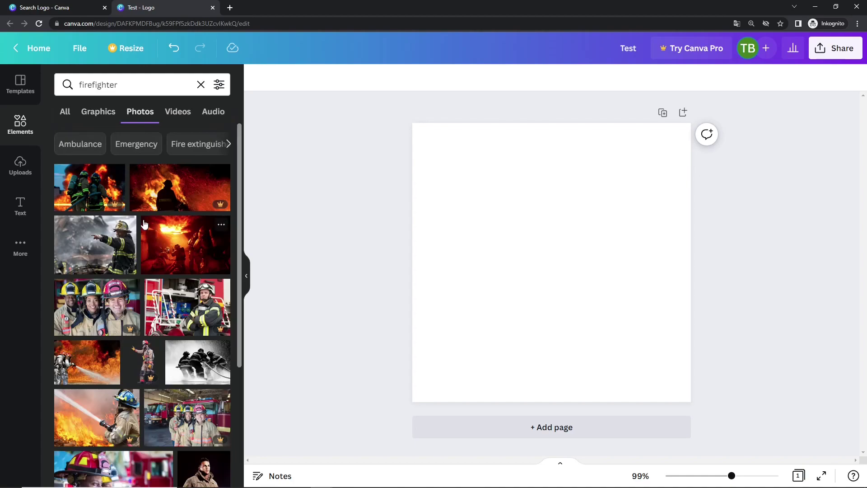
scroll(144, 224, "down", 2)
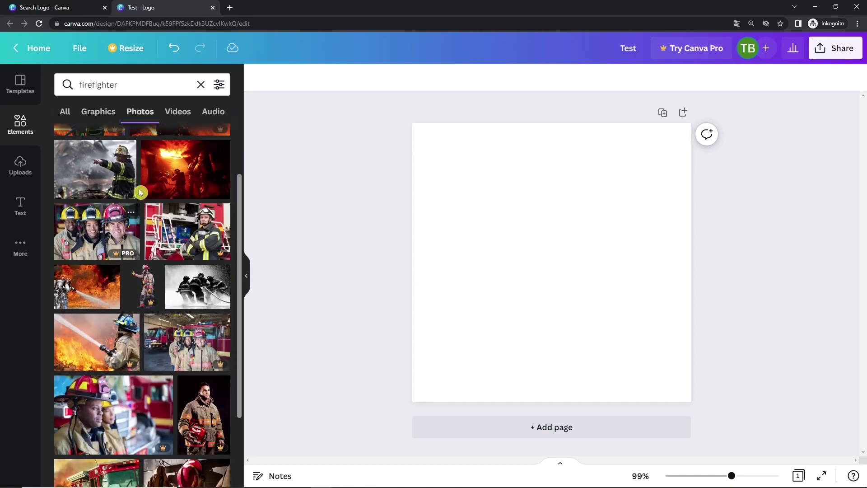
left_click(176, 112)
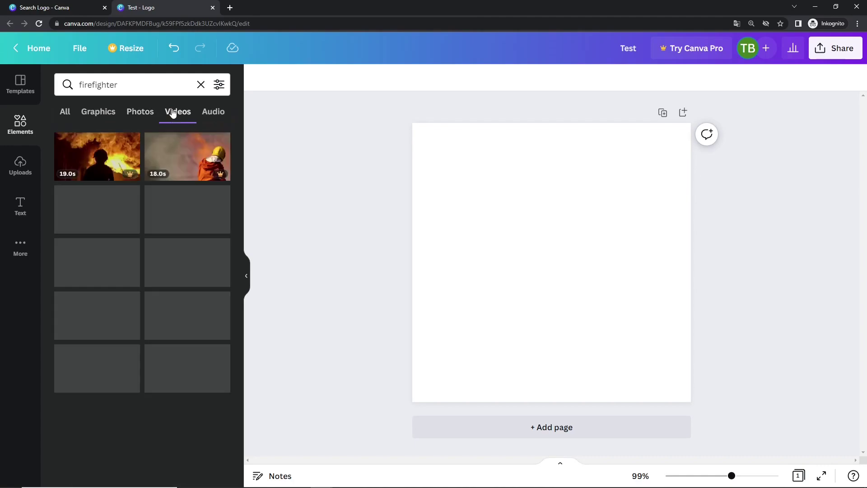
left_click(220, 115)
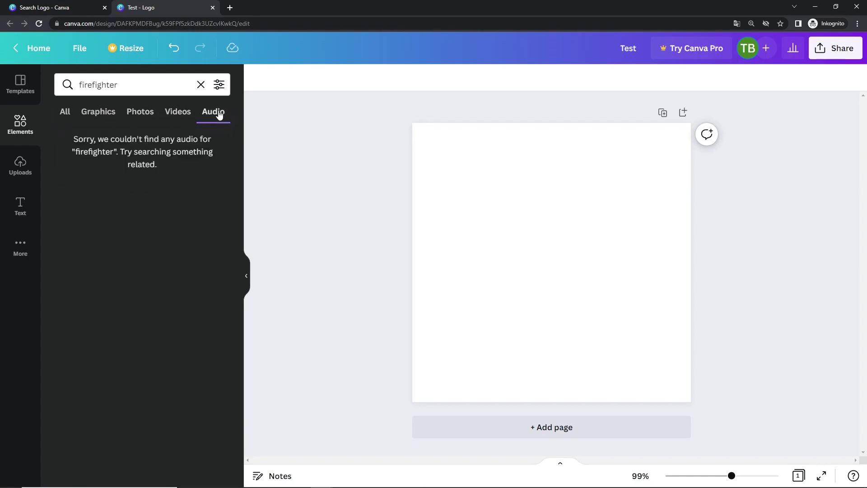
left_click(156, 114)
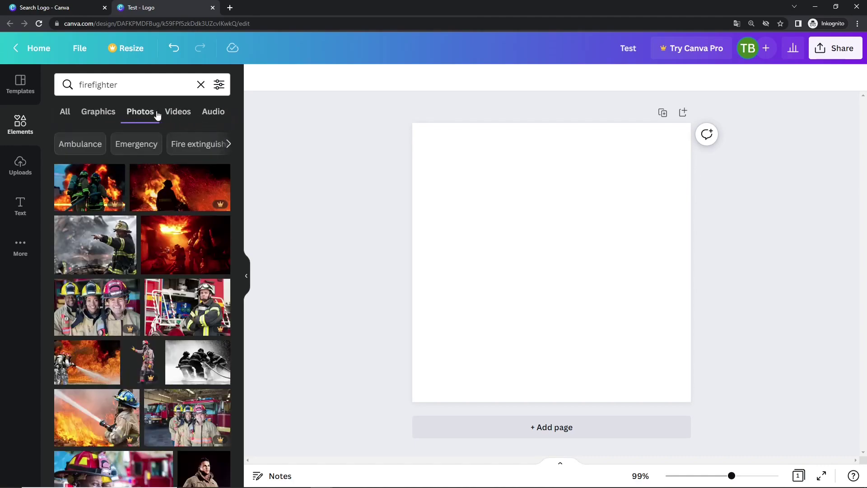
Clear the firefighter search and search the elements for "cat".
left_click(200, 84)
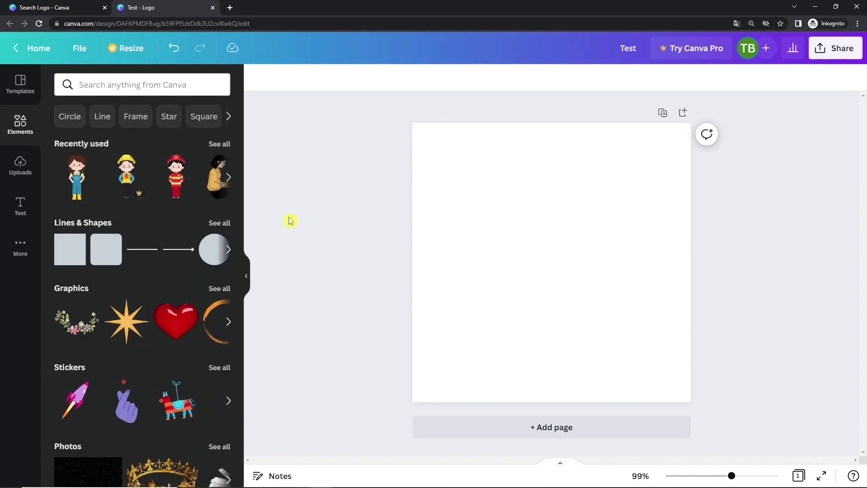
type("cat")
left_click(152, 145)
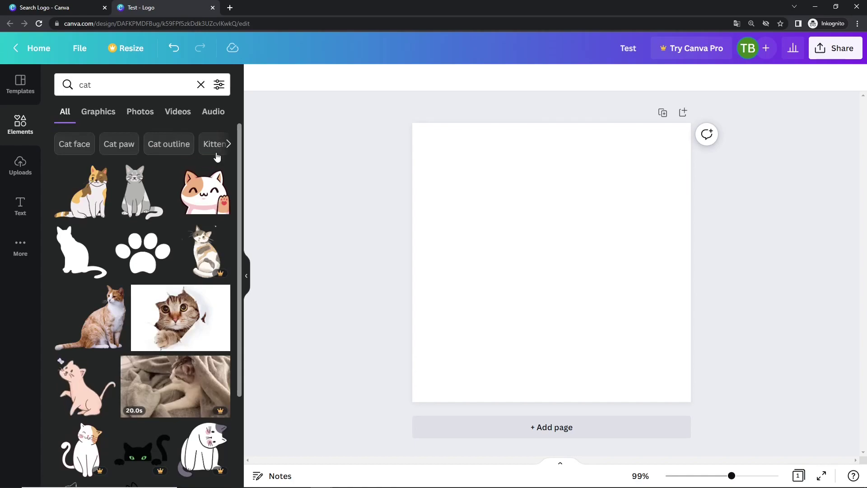
Filter the cat results by the blue color, and clear that color filter again.
left_click(219, 86)
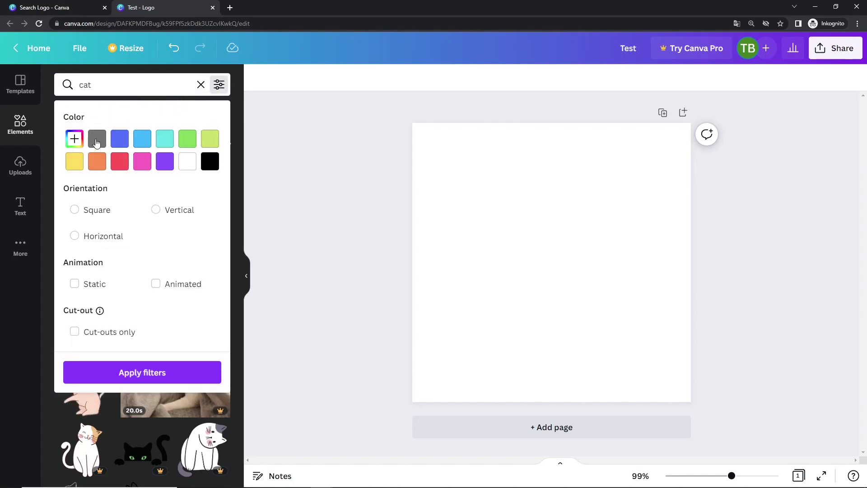
left_click(119, 143)
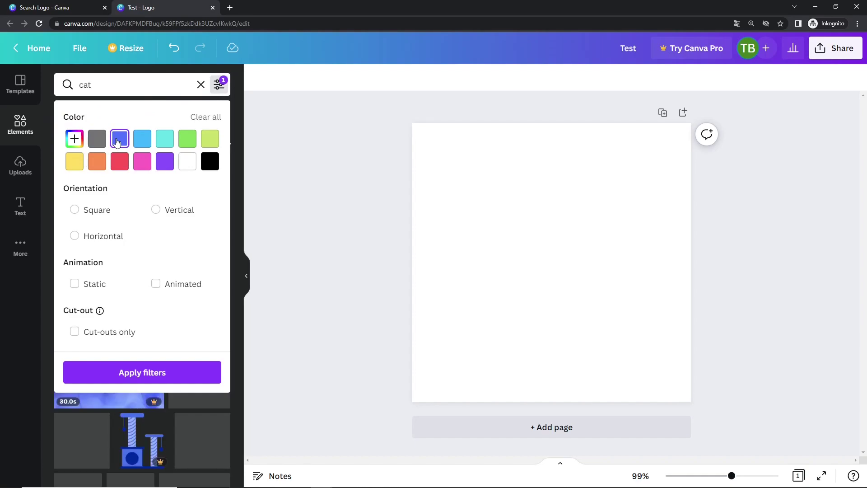
left_click(155, 369)
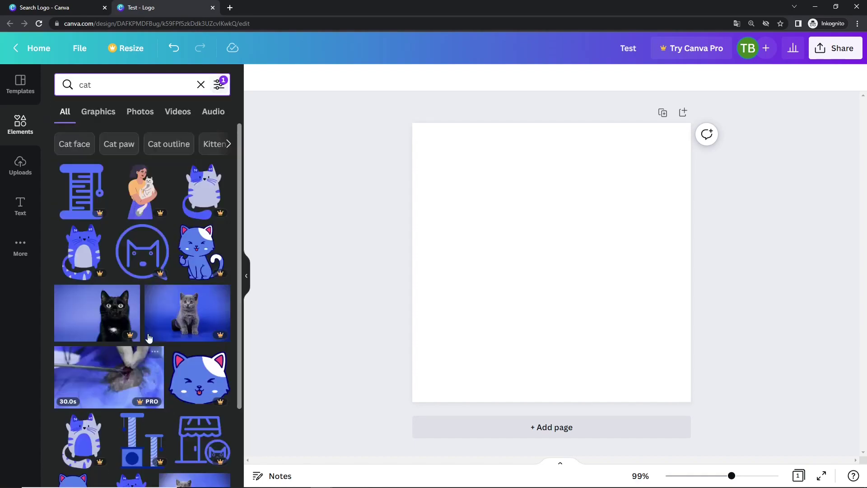
left_click(219, 85)
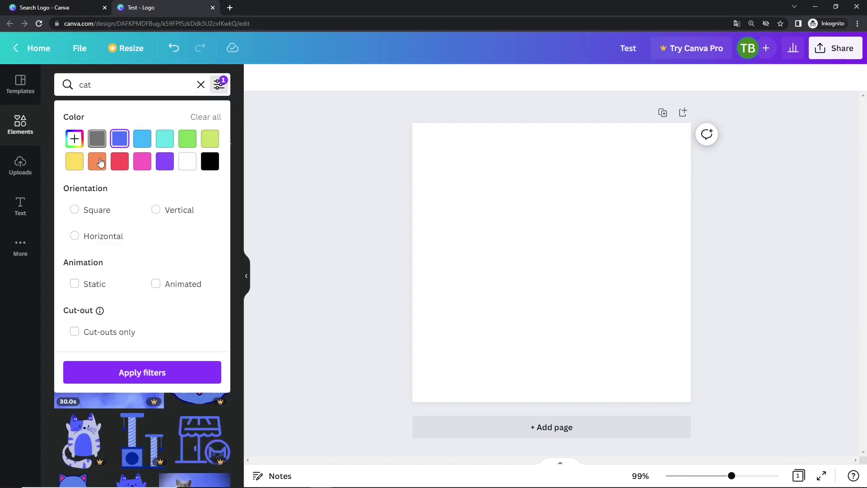
left_click(198, 119)
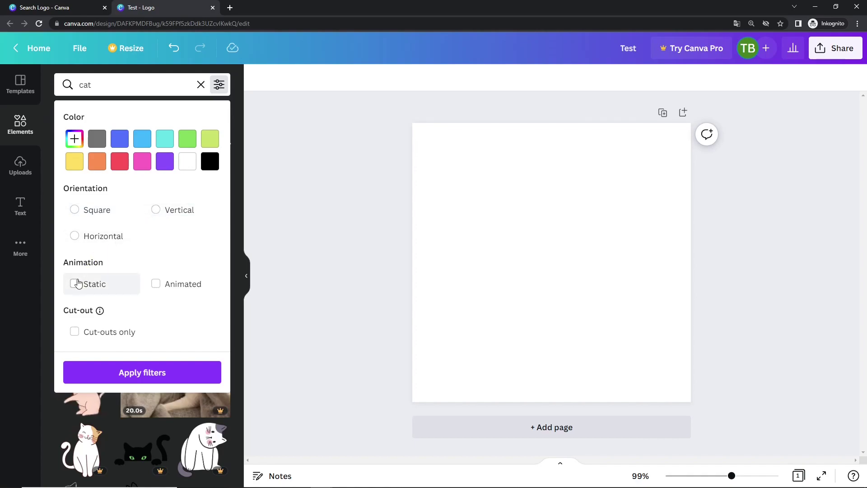
Limit the cat results to animated elements and try out the pink cat with the butterfly on the page, removing it again.
left_click(101, 285)
left_click(102, 284)
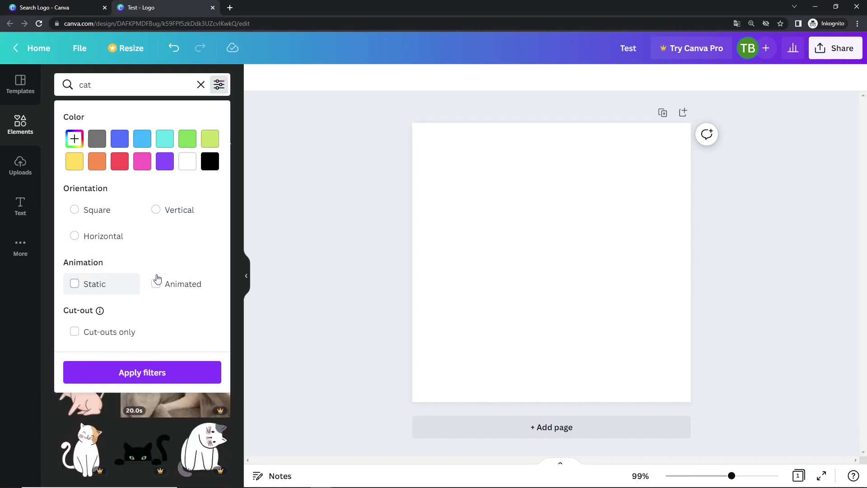
left_click(174, 285)
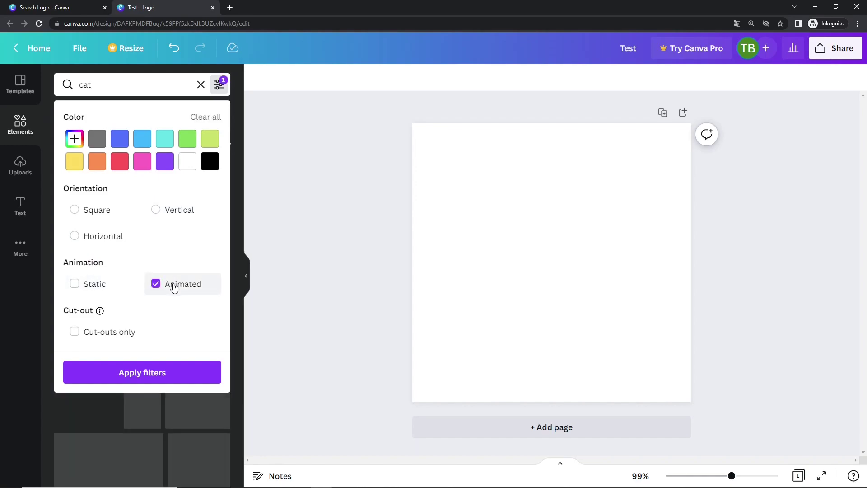
left_click(250, 336)
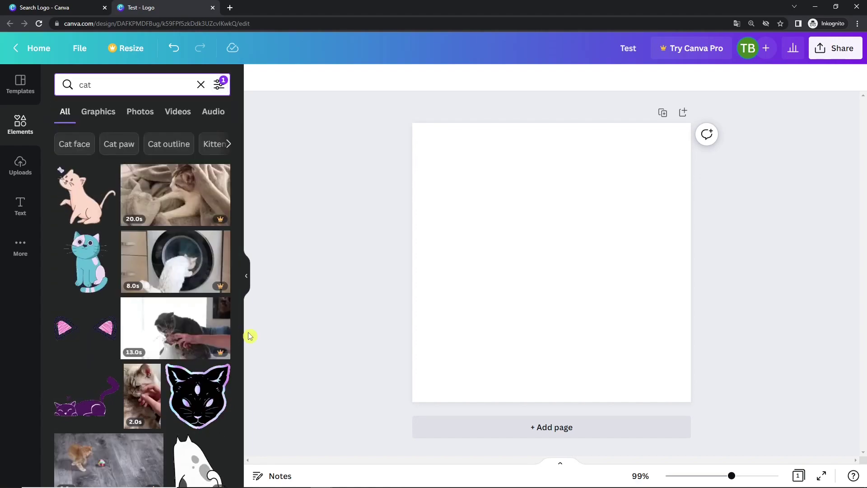
left_click(83, 194)
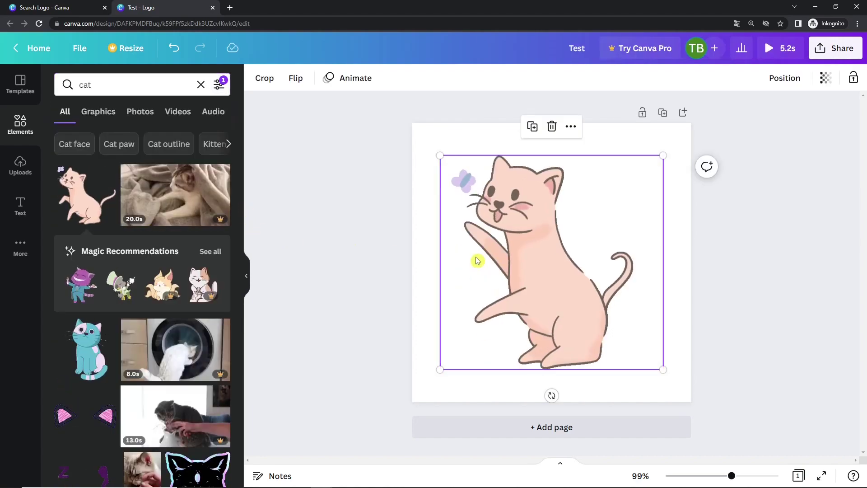
key("Delete")
Replace the Animated filter with Cut-outs only and look through the cut-out cat photos.
left_click(217, 86)
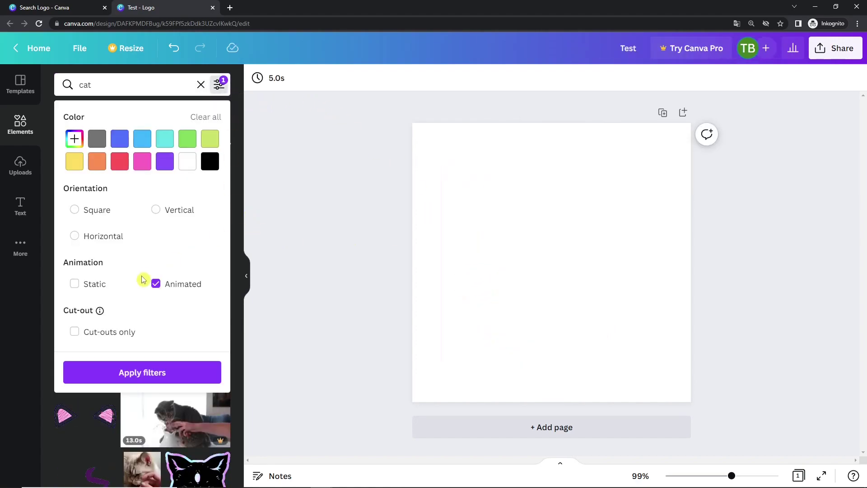
left_click(162, 293)
left_click(127, 333)
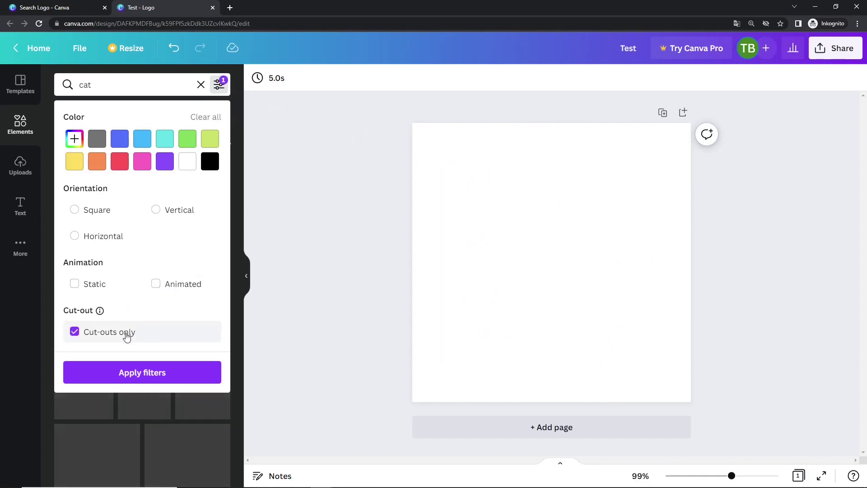
left_click(130, 373)
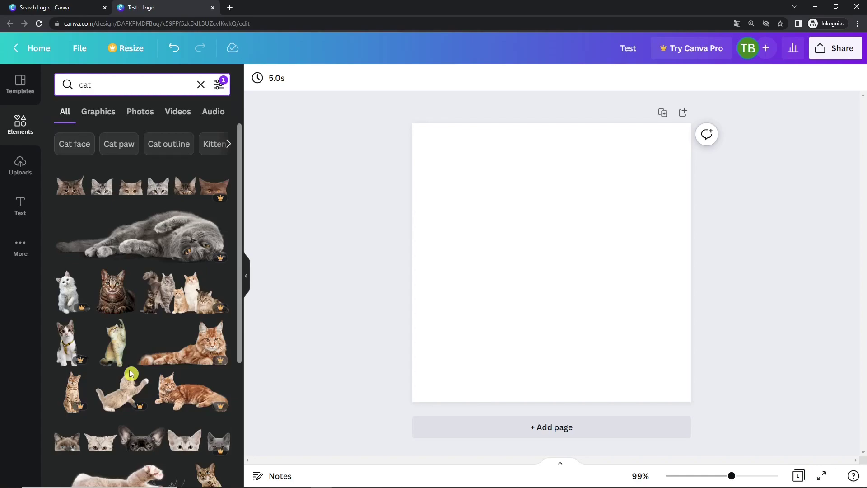
scroll(129, 370, "down", 5)
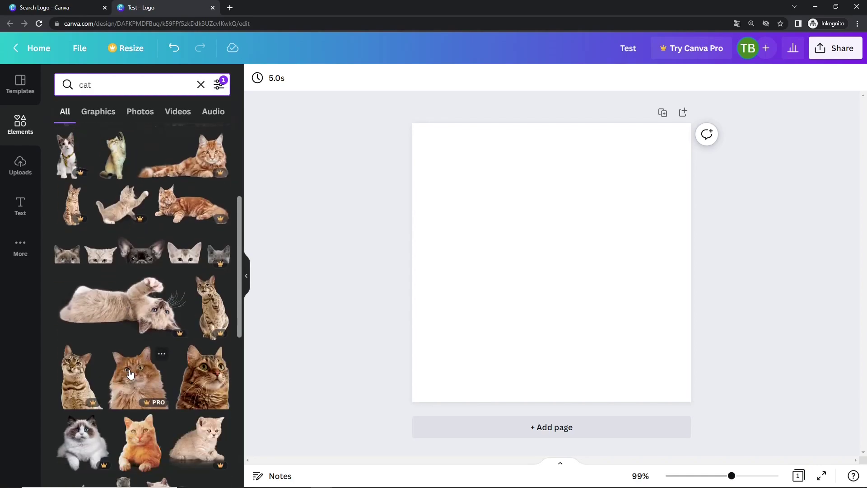
scroll(226, 148, "up", 10)
Remove the Cut-outs only filter and apply the change to the cat results.
left_click(219, 84)
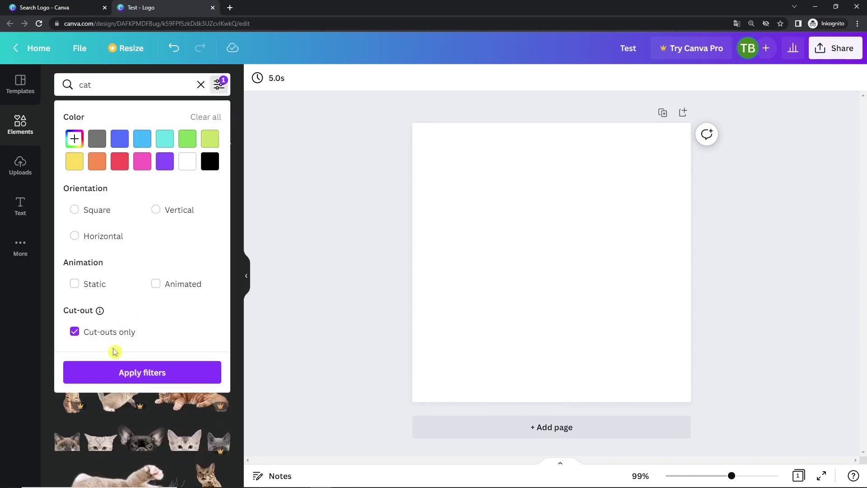
left_click(110, 333)
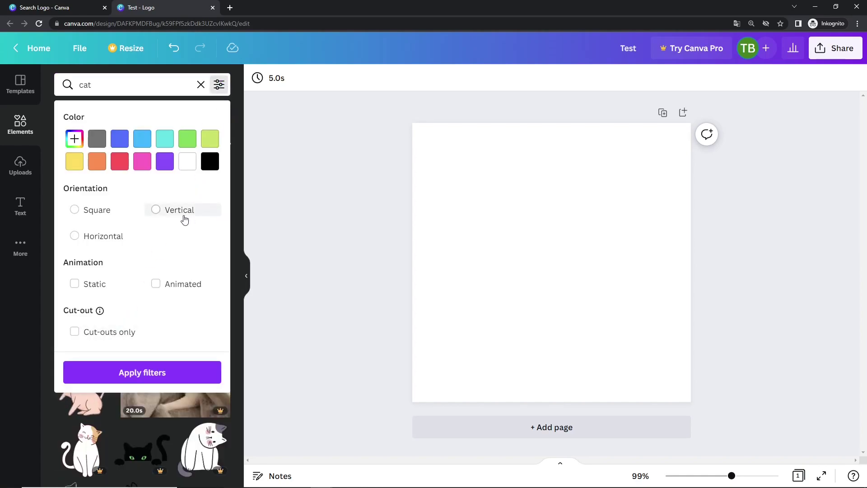
left_click(191, 366)
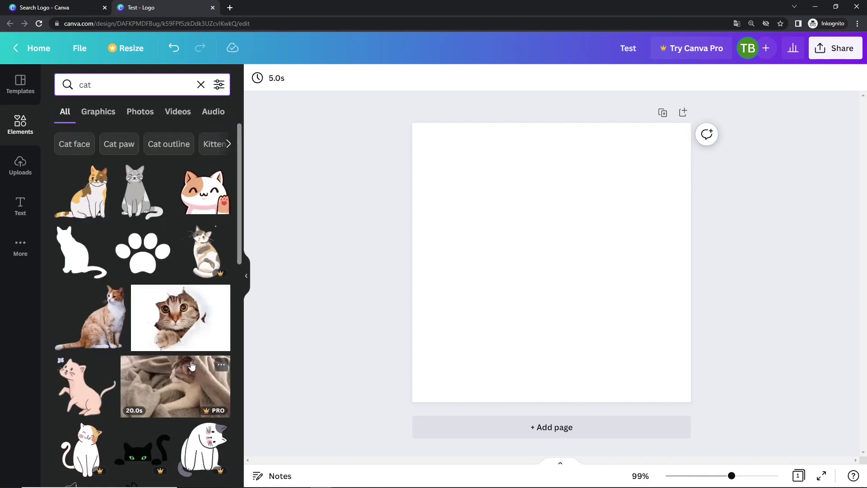